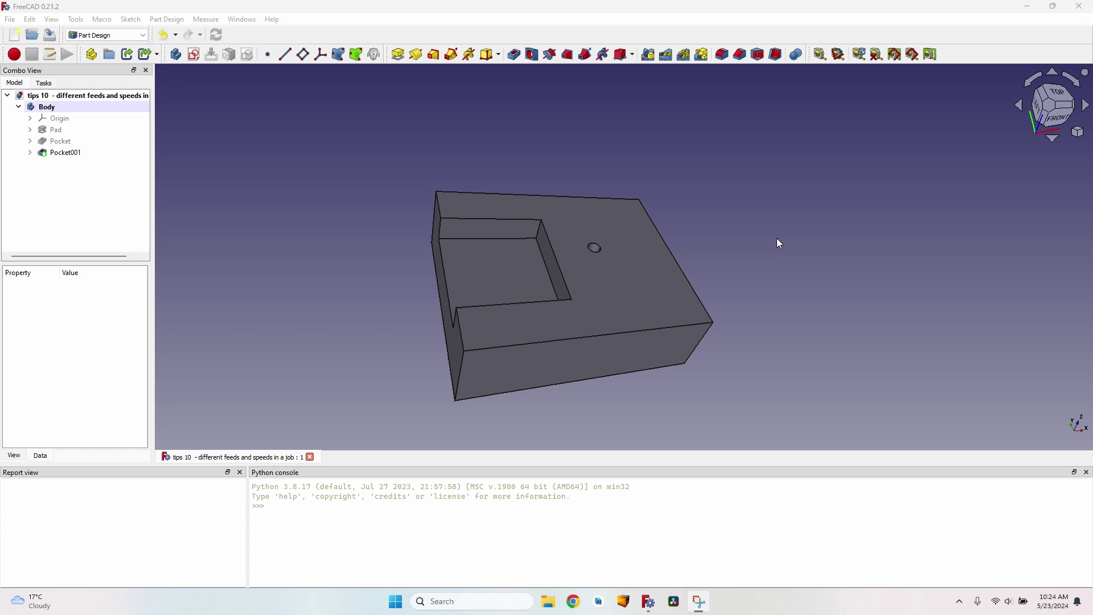
Orbit the model to view it from above, then switch to the Path workbench
middle_drag(364, 344, 548, 379)
scroll(297, 241, up, 3)
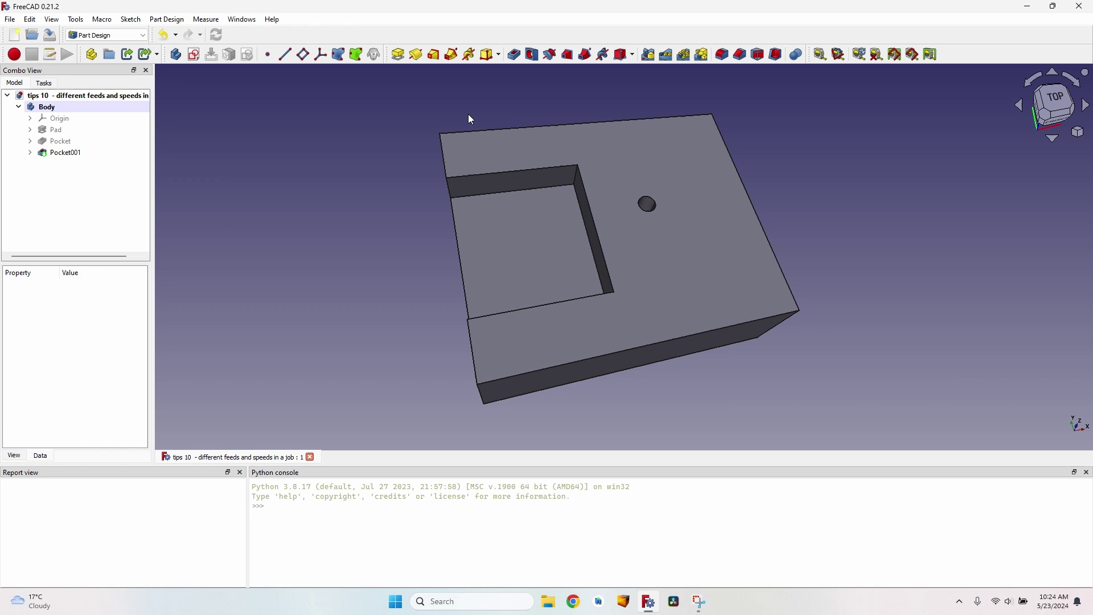
click(106, 34)
click(86, 263)
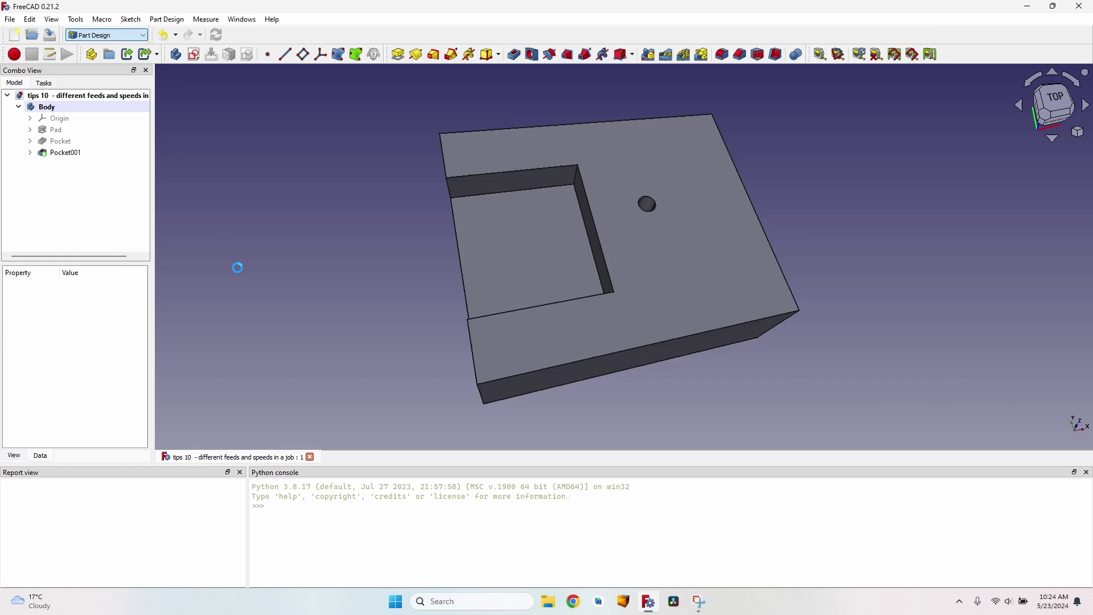
Create a Job for the Body from 'job template - 6 mm hardwood', checking its 6 mm endmill001 controller
click(46, 107)
click(91, 54)
click(453, 145)
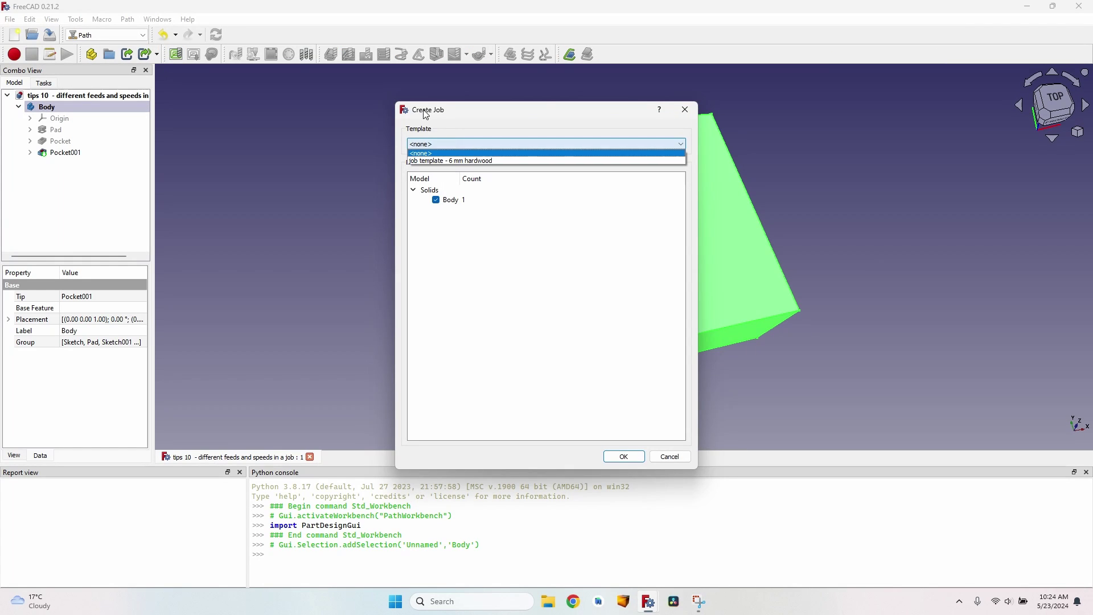
click(459, 161)
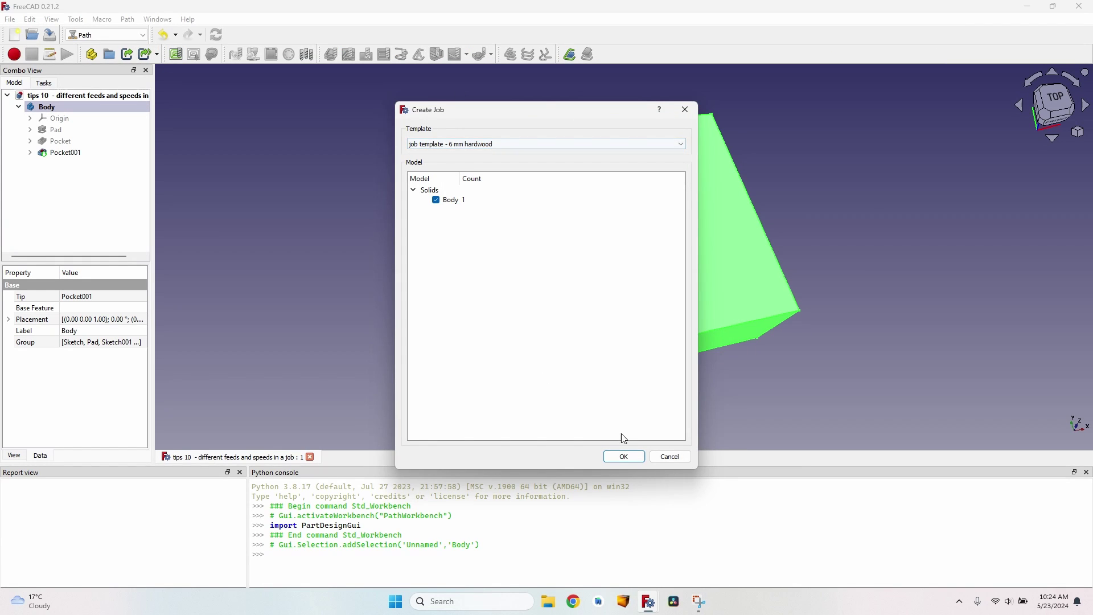
click(624, 456)
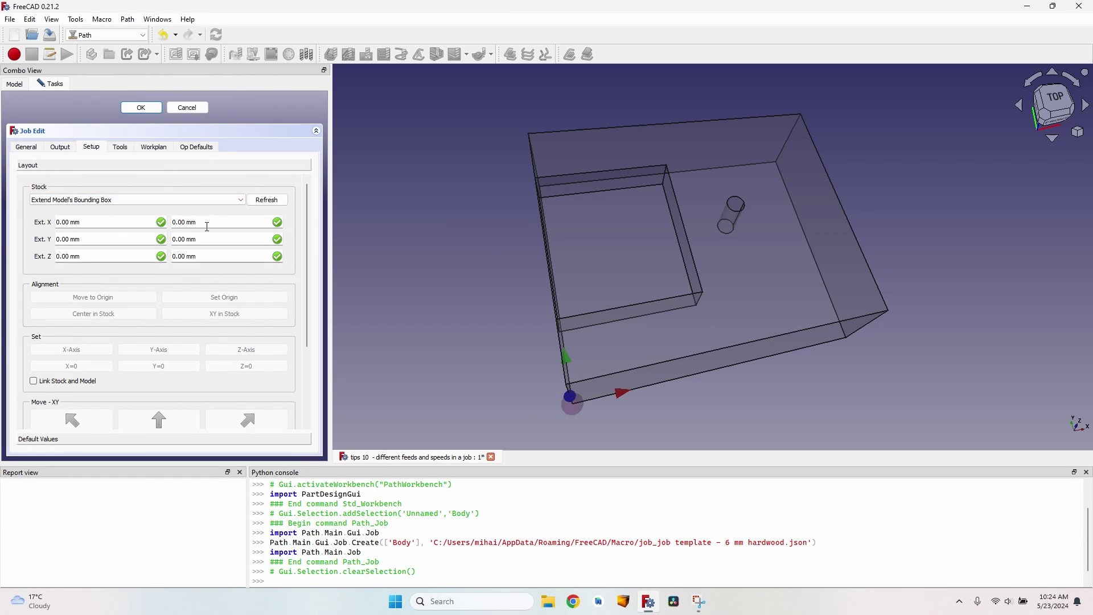
click(118, 147)
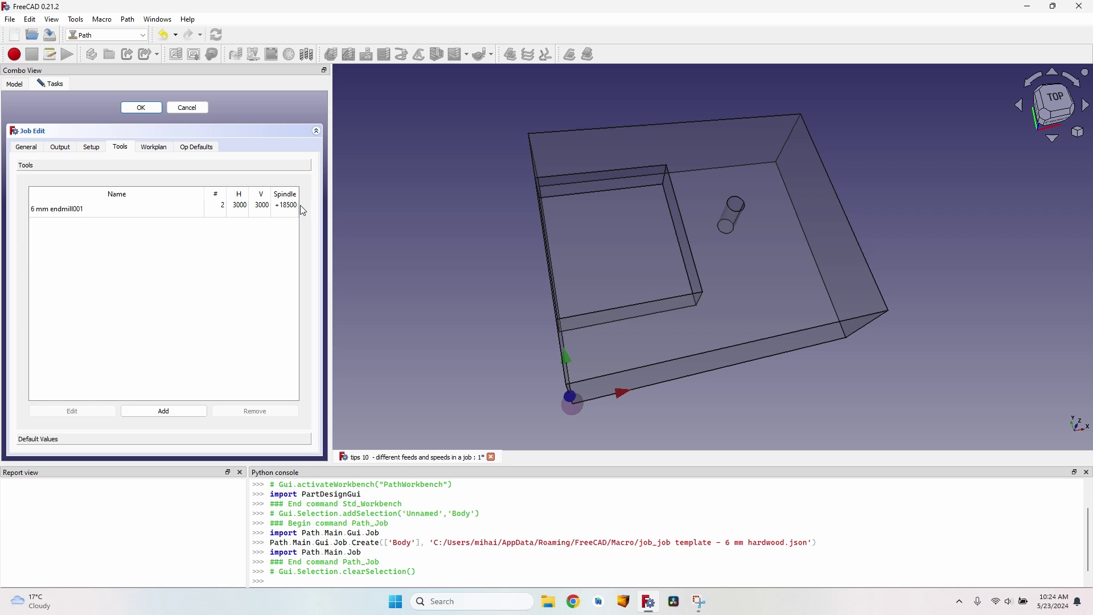
click(142, 108)
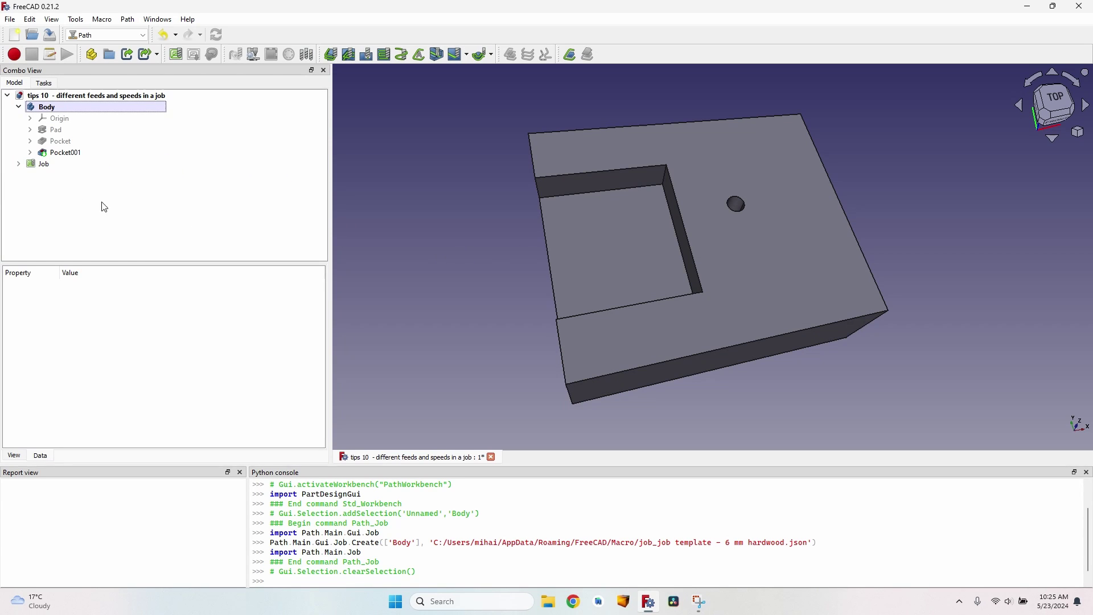
Add a Profile operation around the block's outside with the 6 mm endmill001, reviewing its Step Down formula
click(18, 163)
middle_drag(683, 256, 758, 289)
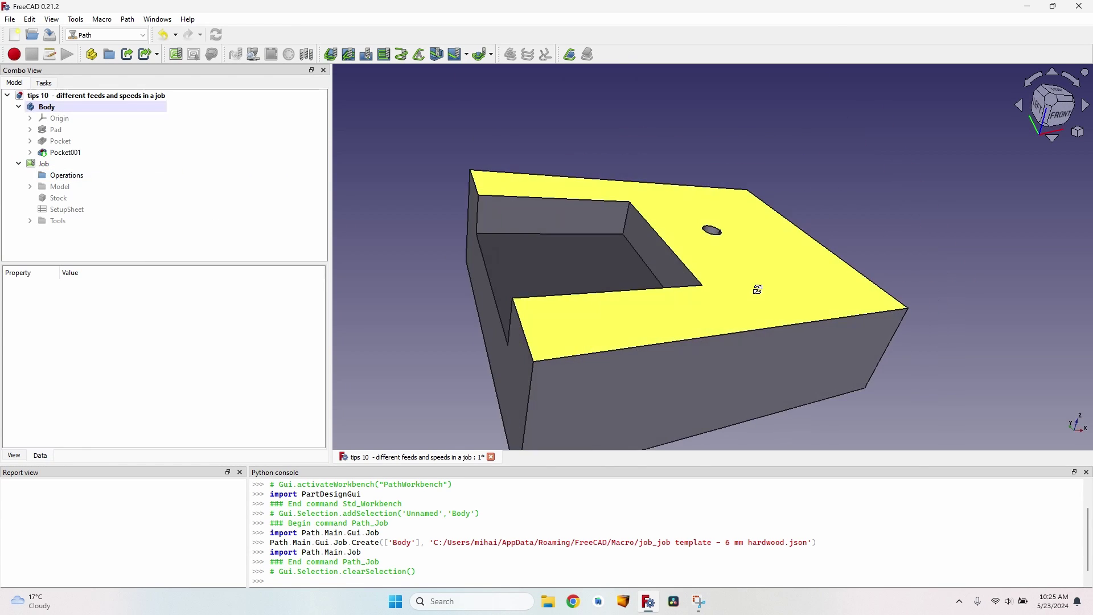
click(330, 54)
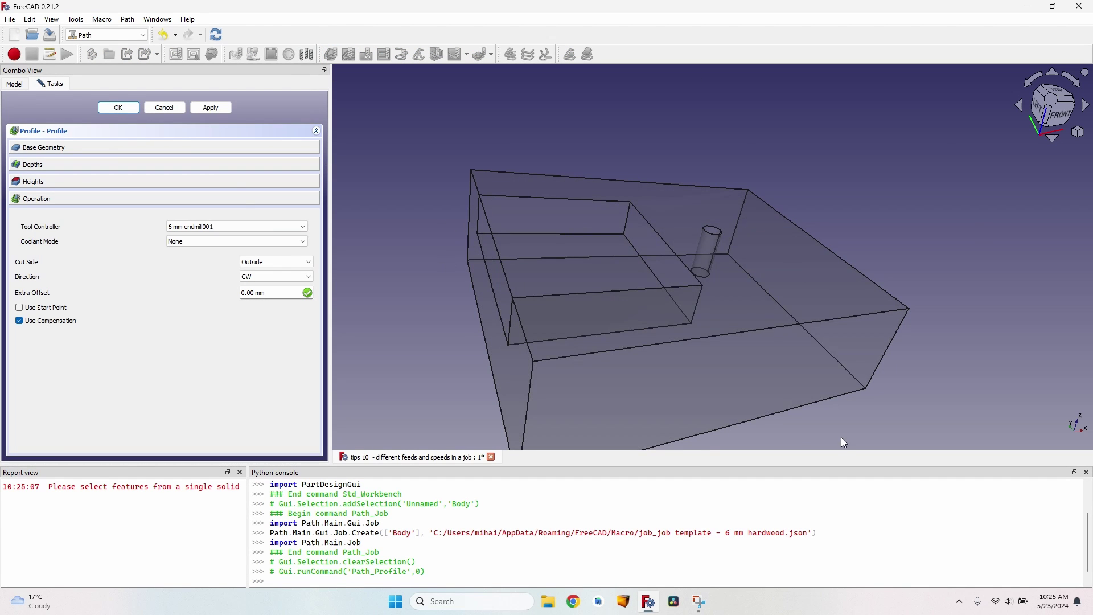
click(193, 107)
middle_drag(394, 231, 667, 333)
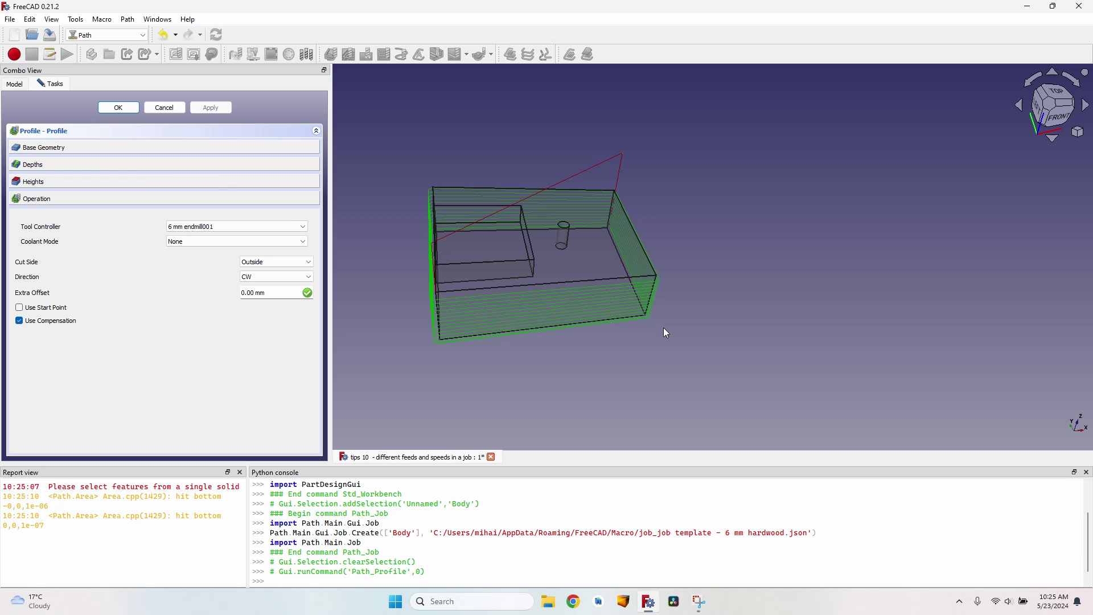
click(98, 163)
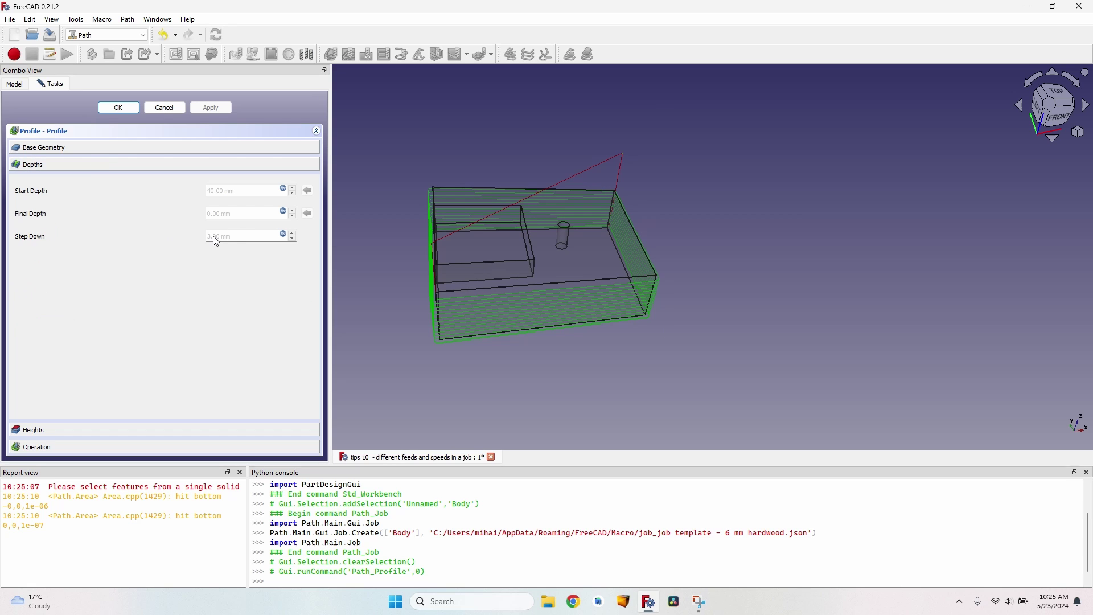
click(283, 235)
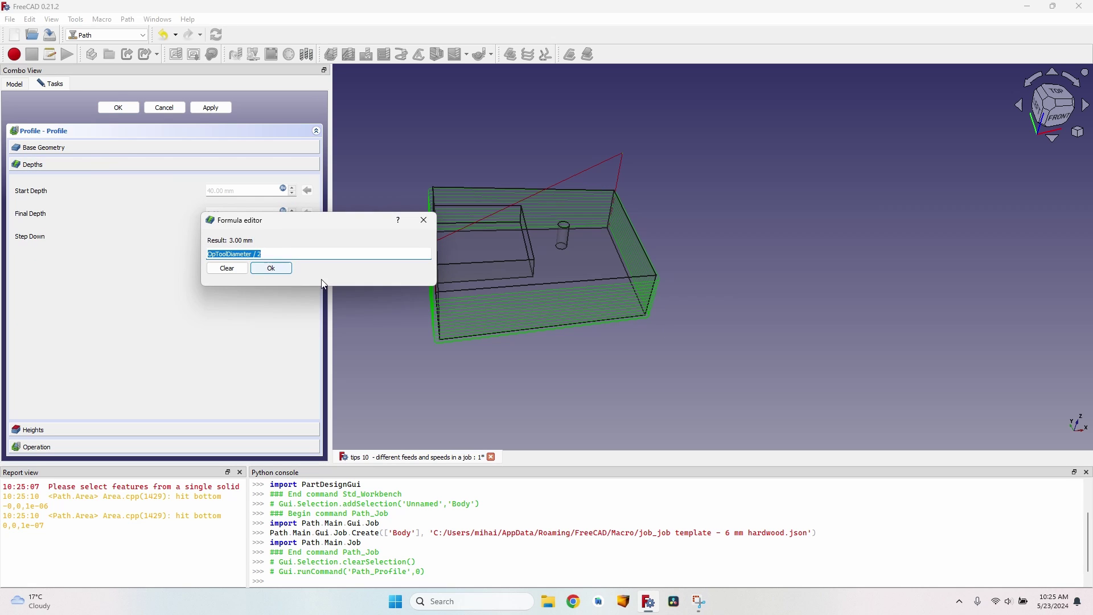
click(424, 220)
click(118, 107)
scroll(512, 239, up, 2)
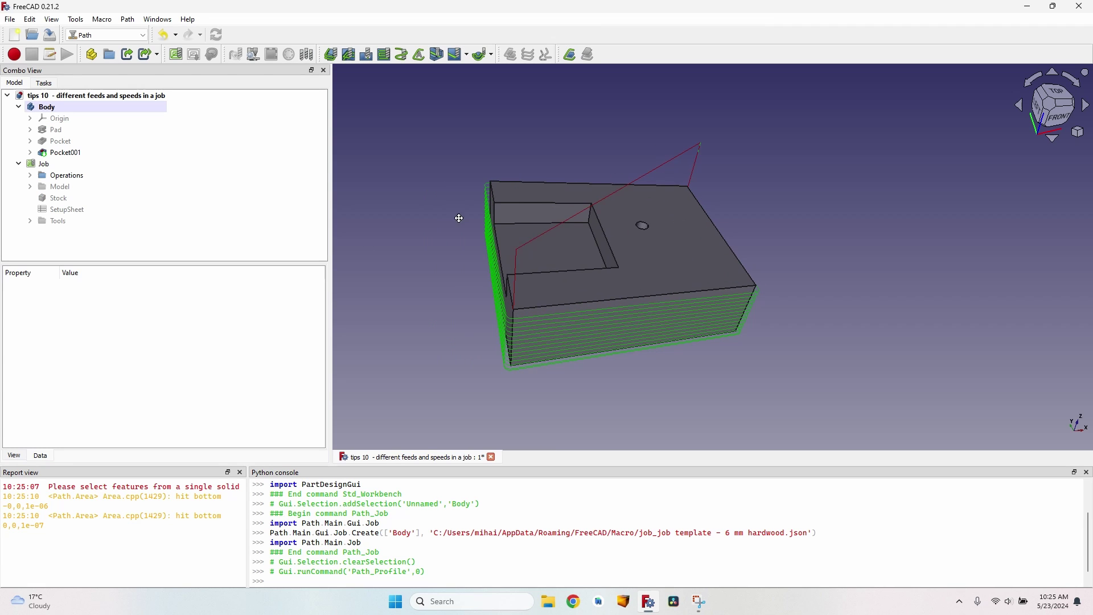
Add a Pocket Shape operation on the rectangular pocket's floor face and generate its toolpath
click(570, 249)
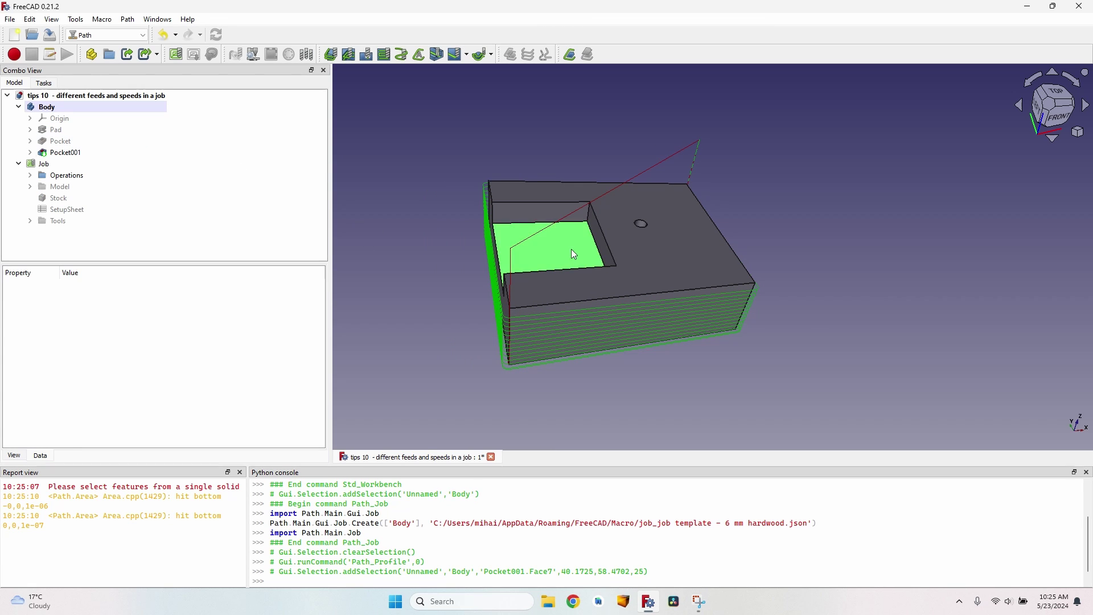
click(349, 54)
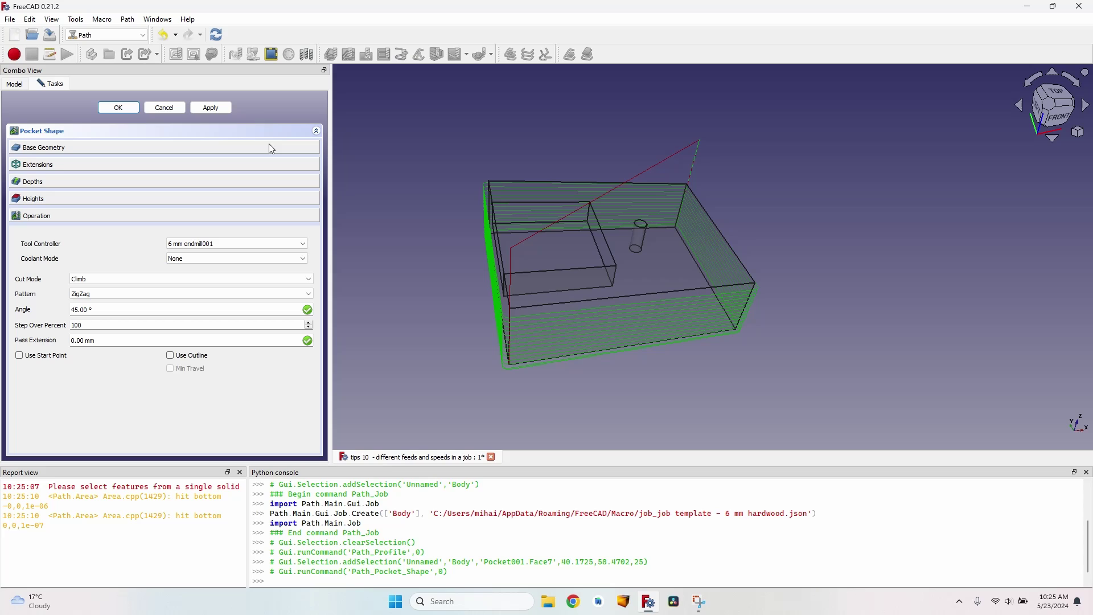
click(210, 107)
scroll(561, 207, up, 5)
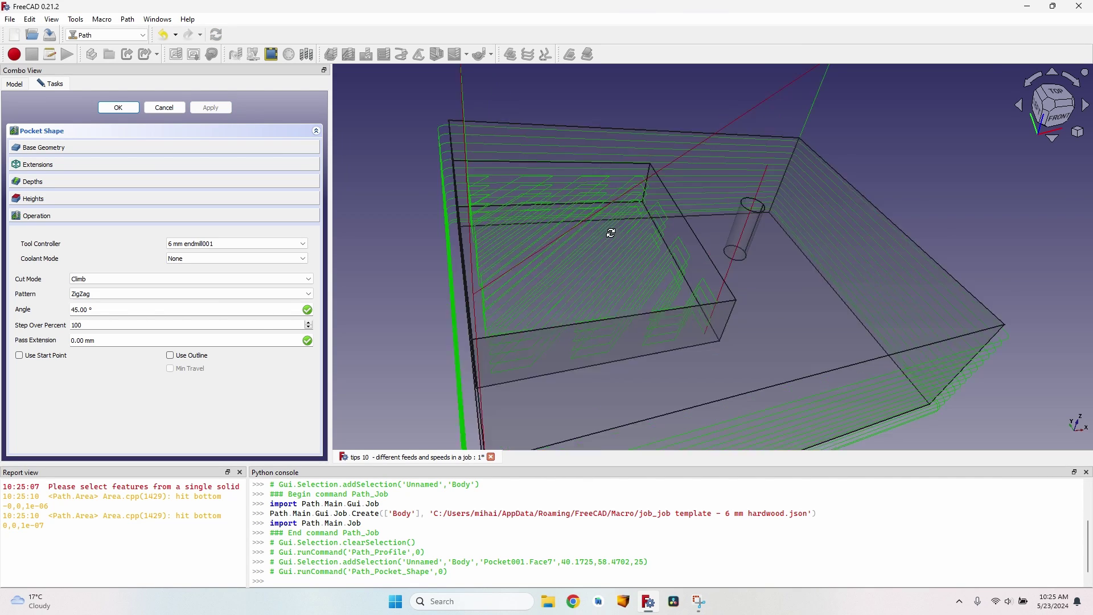
middle_drag(610, 231, 605, 250)
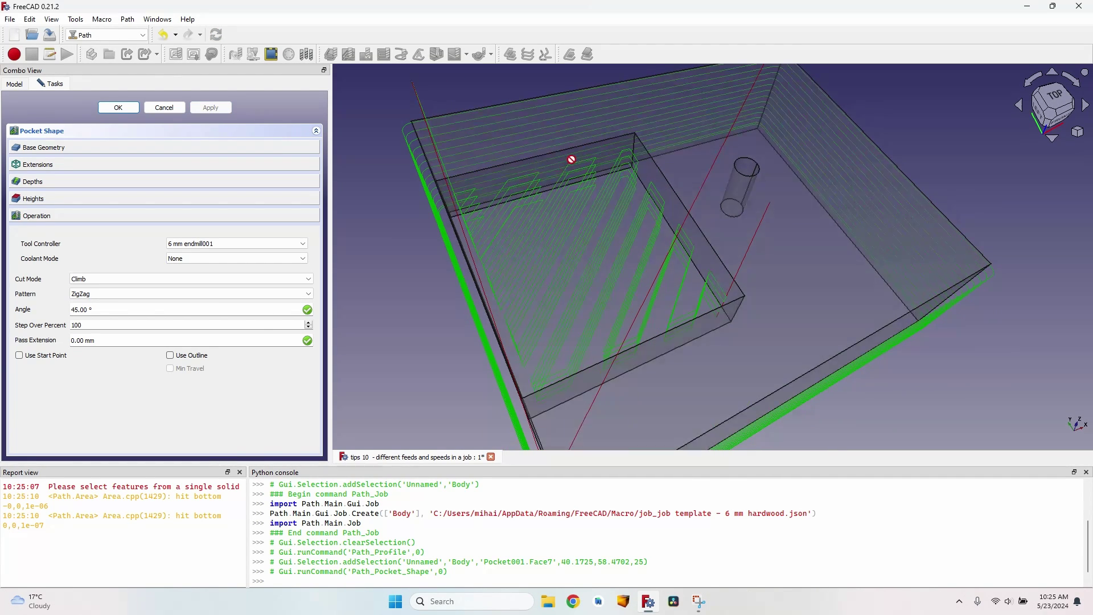
Change the pocket pattern to ZigZagOffset and regenerate the toolpath
click(118, 300)
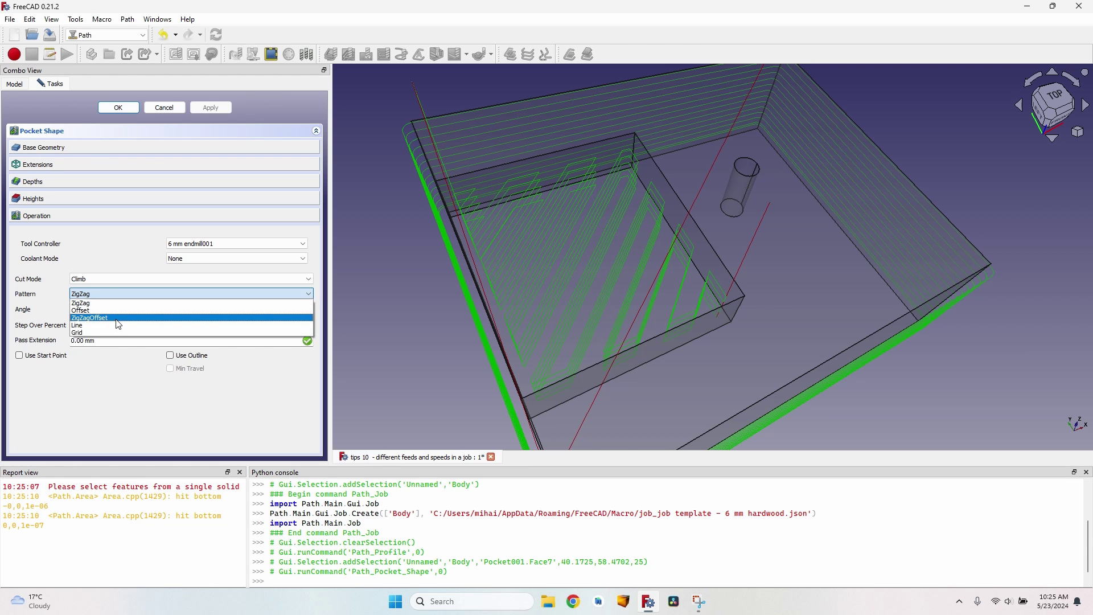
click(118, 326)
click(214, 107)
scroll(587, 218, down, 3)
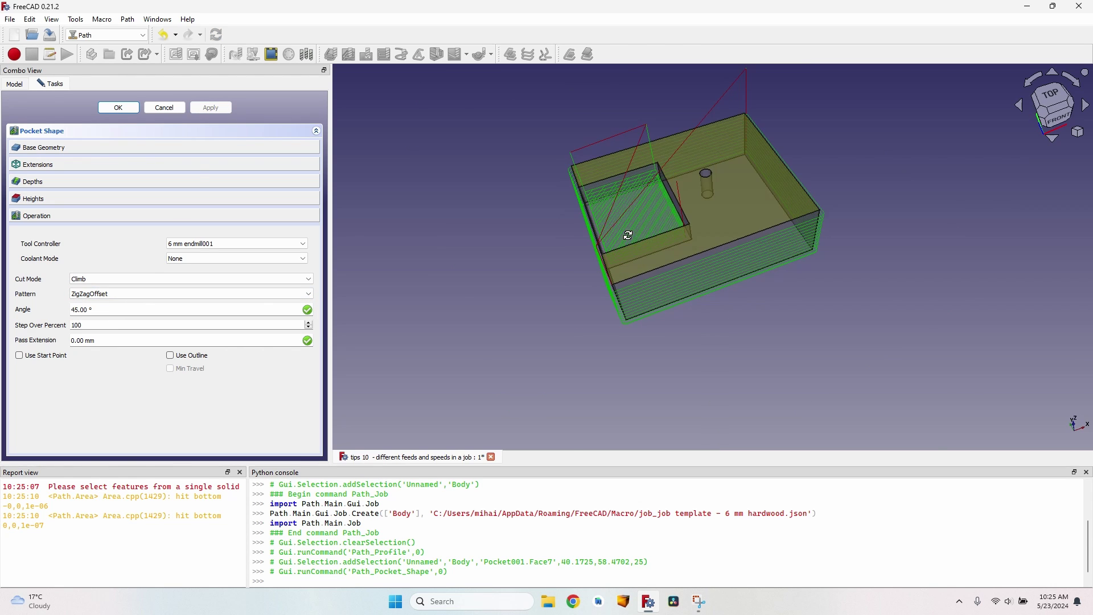
scroll(833, 281, up, 6)
scroll(833, 281, down, 3)
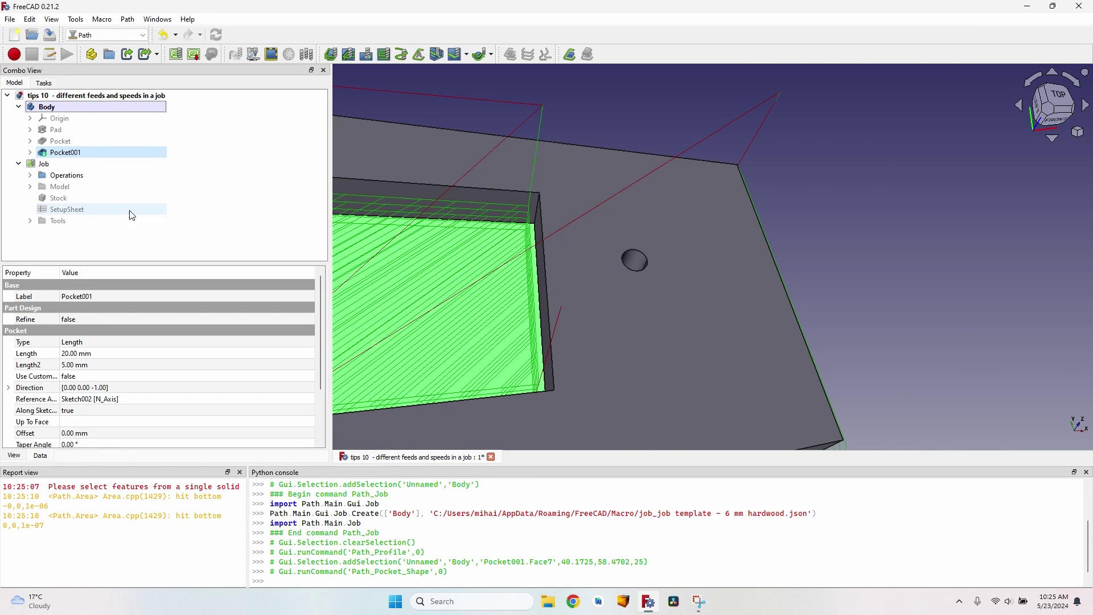
Add a Helix operation boring the 8 mm hole (Face11) with the 6 mm endmill001
click(43, 164)
click(401, 54)
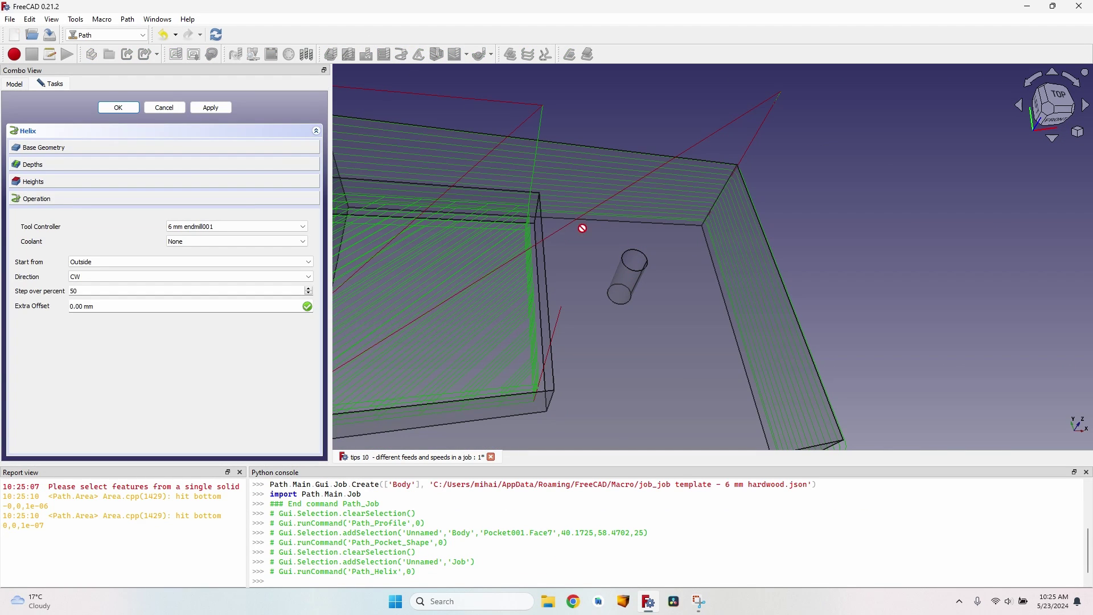
click(97, 146)
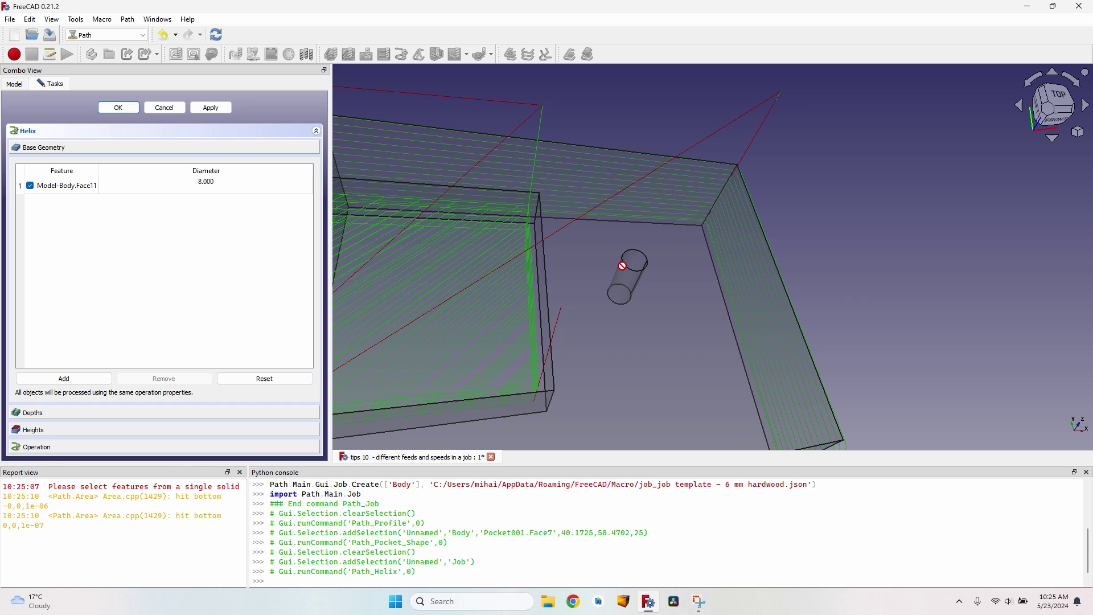
click(220, 109)
click(118, 107)
scroll(709, 241, down, 4)
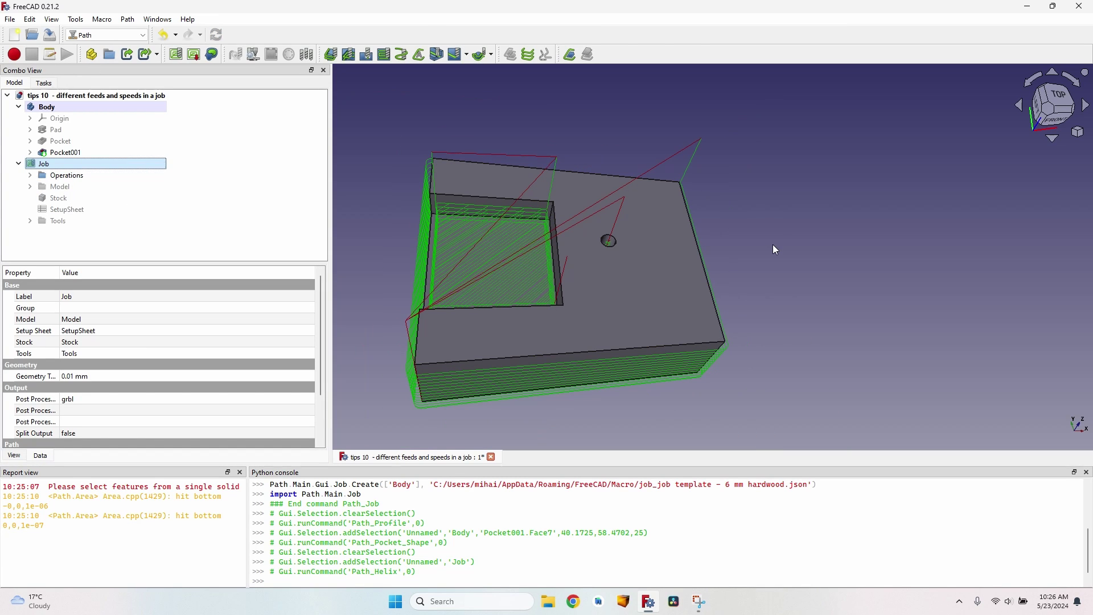
middle_drag(773, 244, 816, 230)
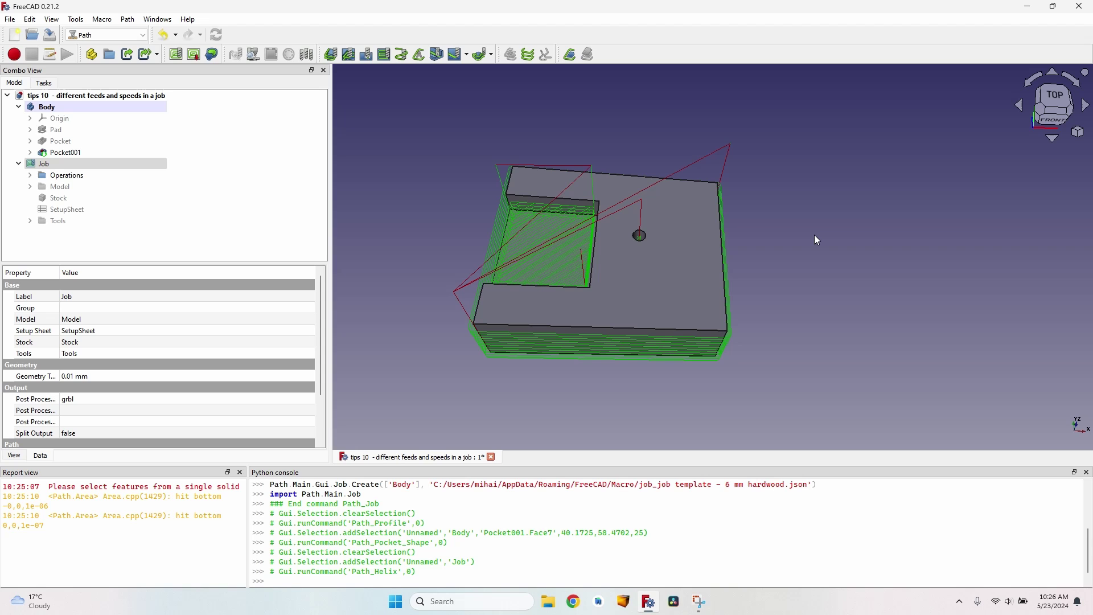
scroll(659, 228, up, 3)
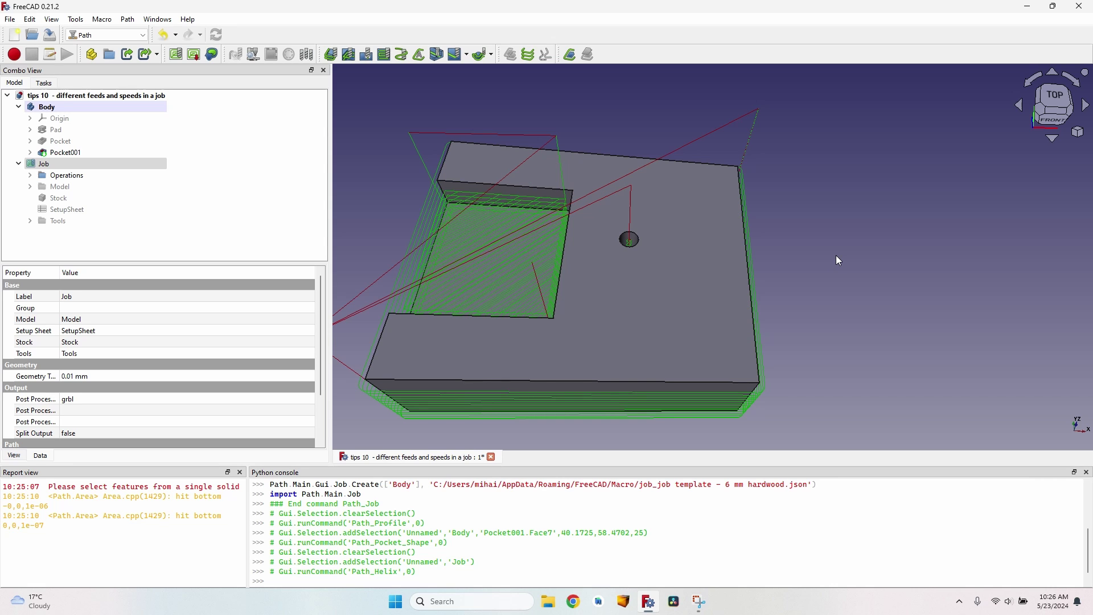
middle_drag(831, 262, 805, 262)
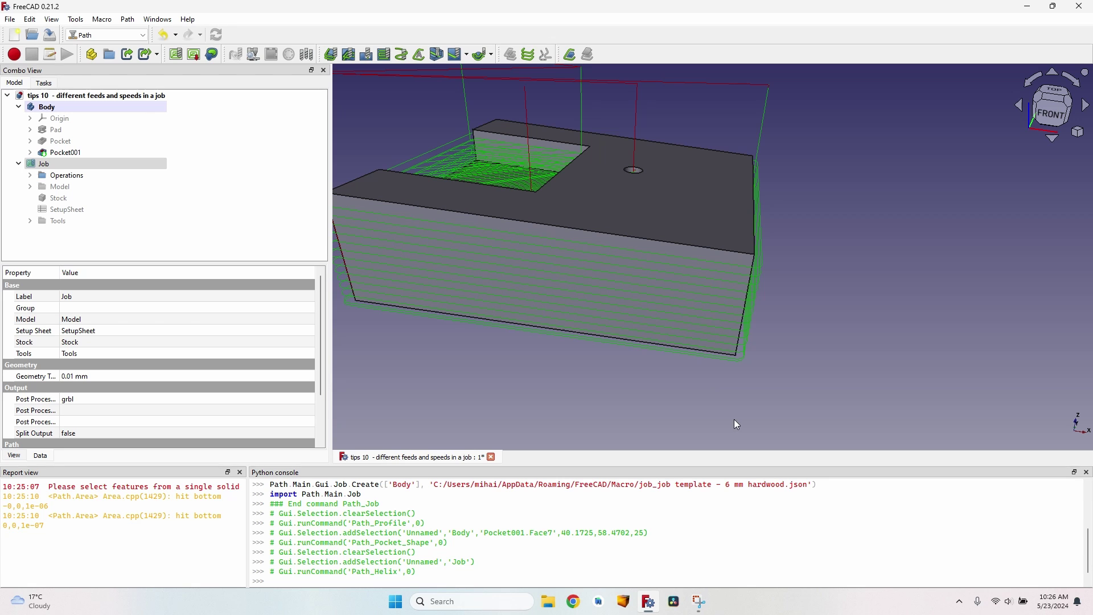
scroll(710, 227, down, 3)
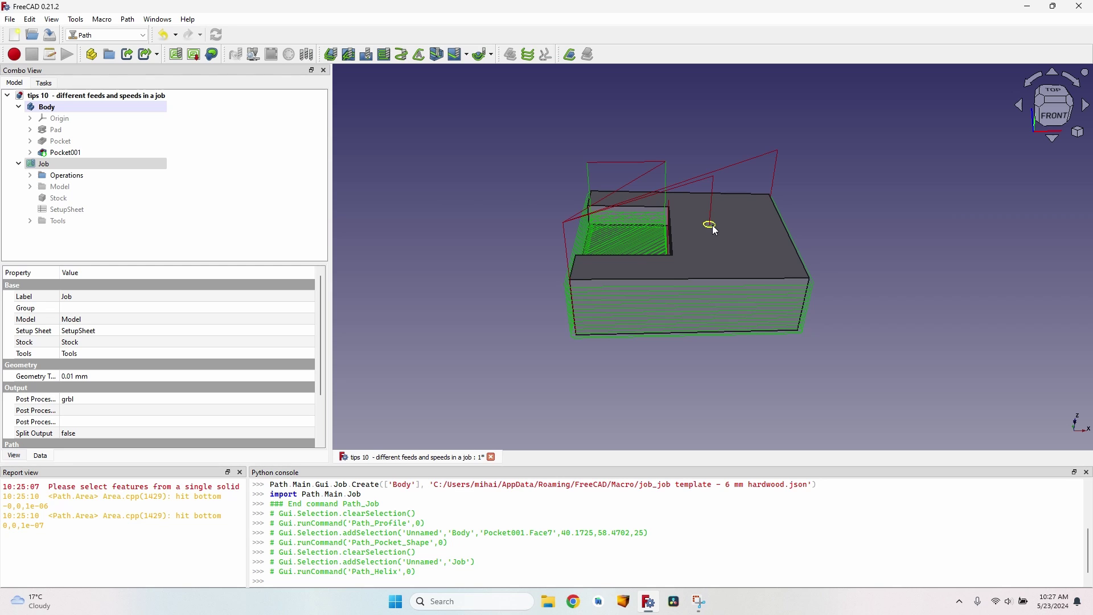
scroll(715, 230, up, 3)
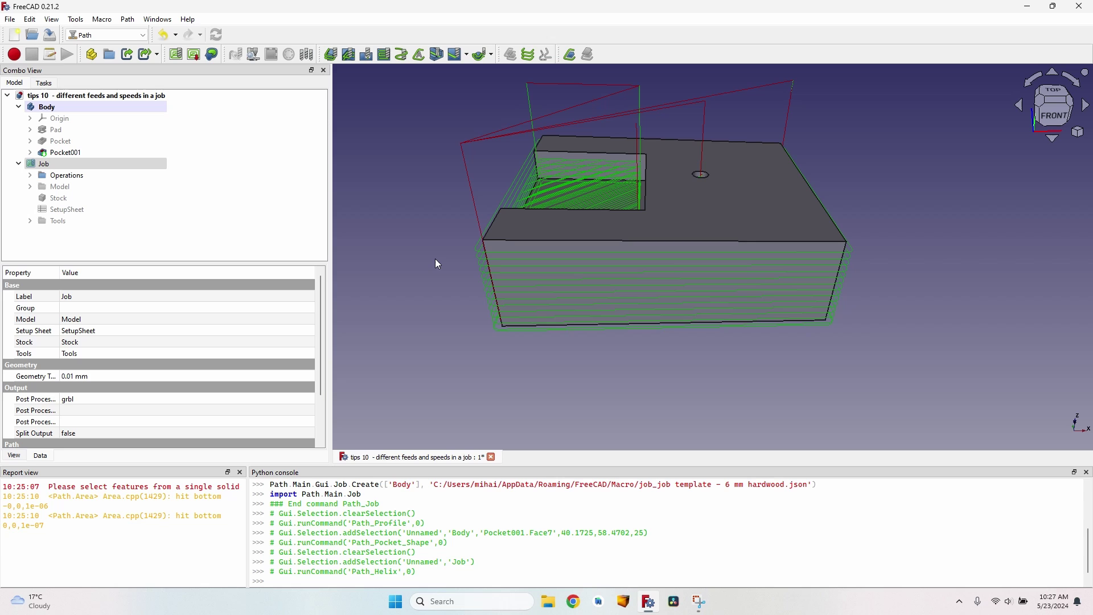
Rename the job's 6 mm endmill001 tool controller to '6 mm endmill - fast'
double_click(95, 163)
click(122, 148)
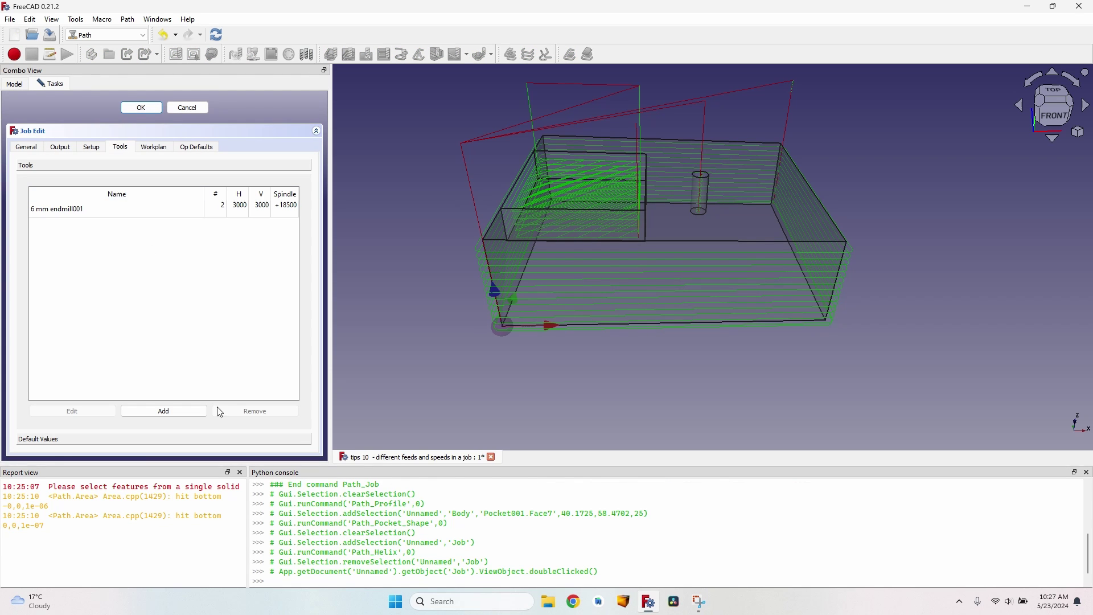
click(93, 203)
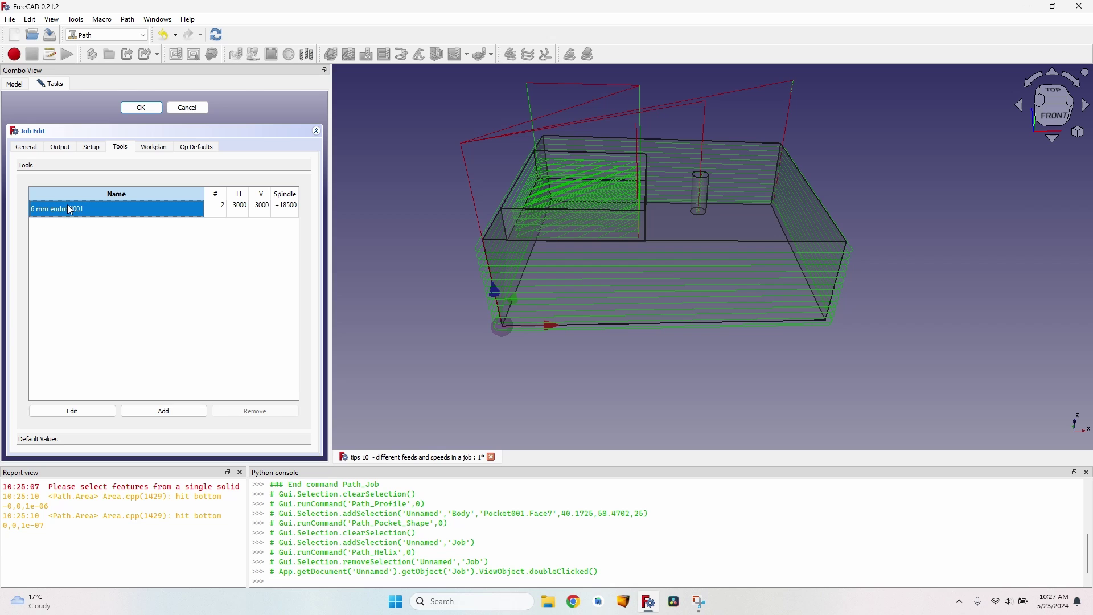
click(122, 212)
double_click(121, 211)
key(shift+Right)
key(shift+Right)
key(shift+Right)
key(shift+Right)
key(shift+Right)
key(shift+Right)
key(shift+Right)
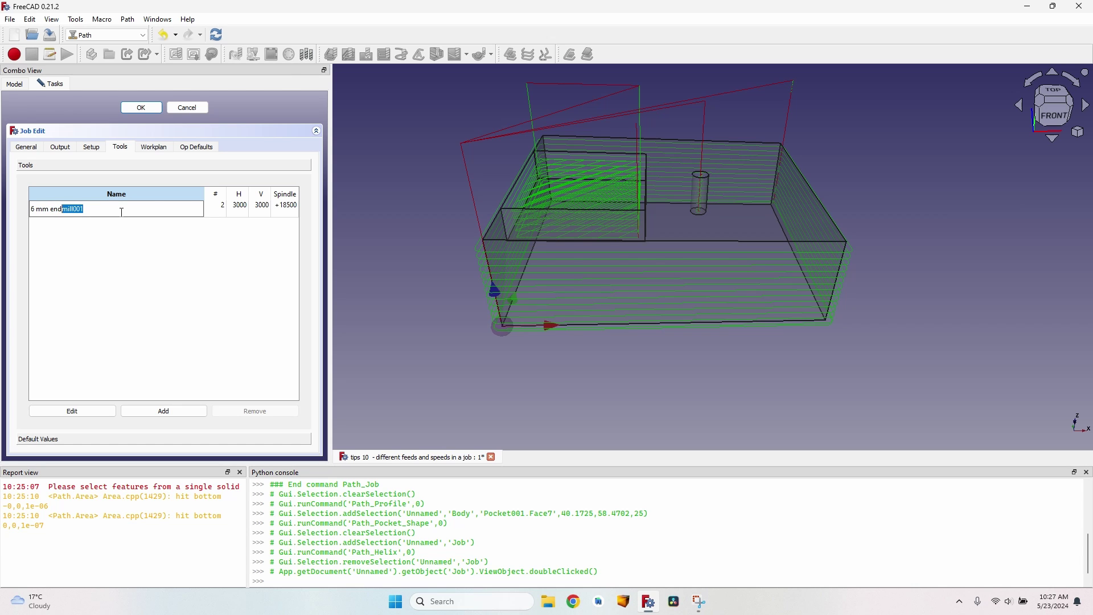
text(- fast)
key(Return)
Add a '6 mm endmill - slow' controller from 6 mm endmill.fctb with H 2000, V 3000, spindle 18500
click(185, 410)
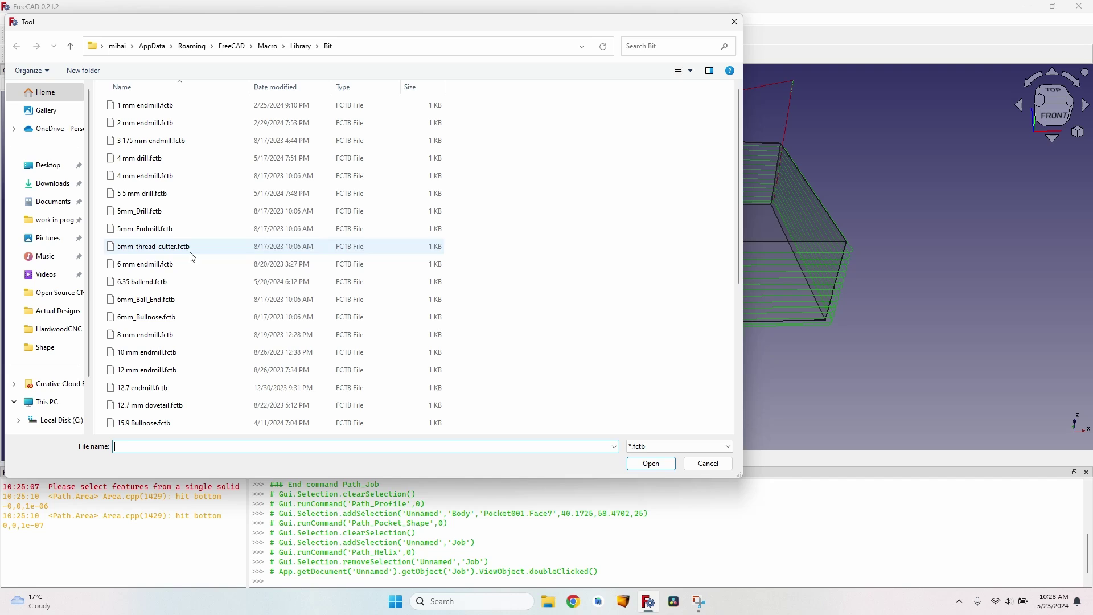
click(184, 265)
double_click(101, 227)
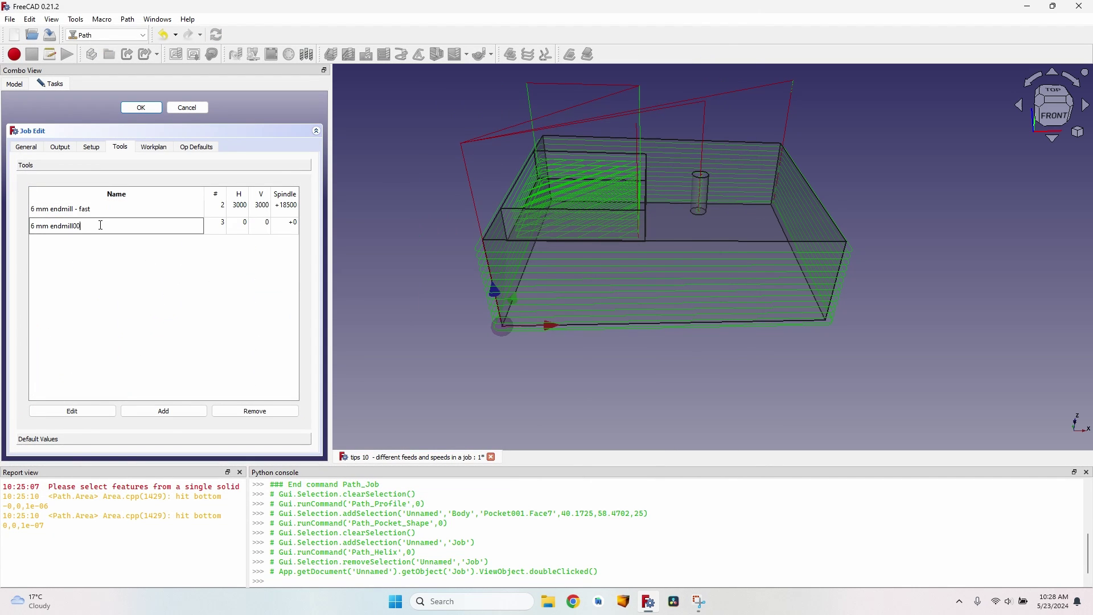
text(- slow)
key(Return)
key(Tab)
key(Tab)
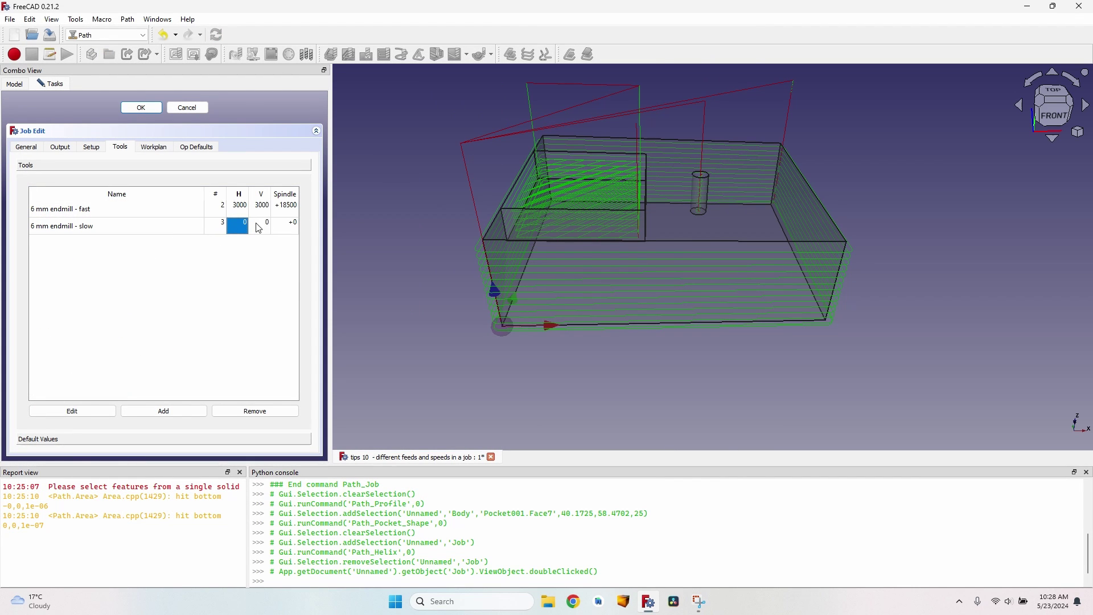
text(2000)
key(Tab)
text(3000)
key(Tab)
text(18500)
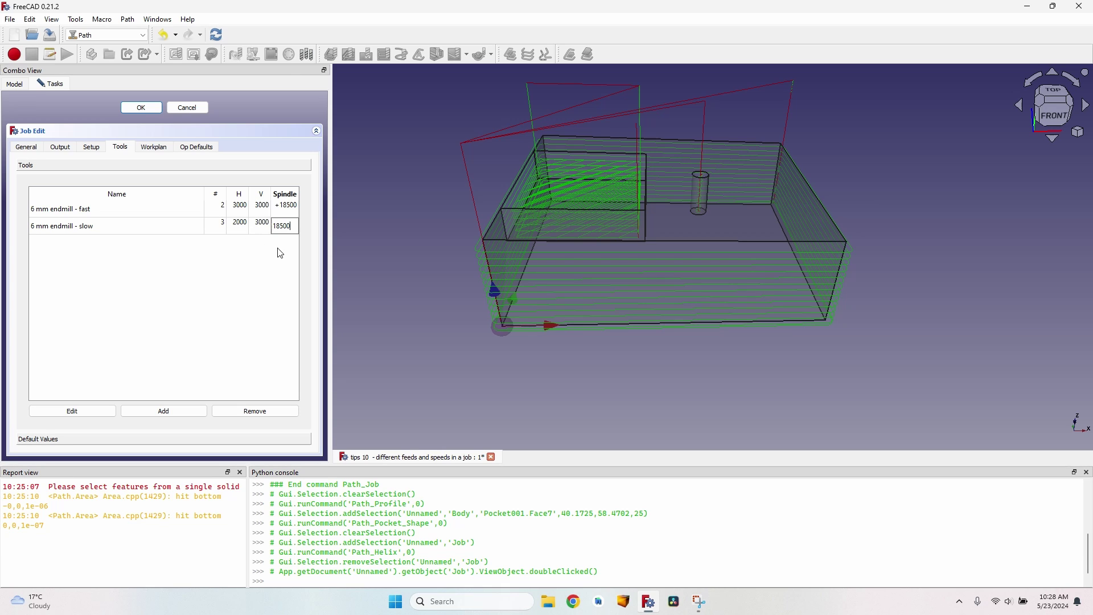
click(134, 303)
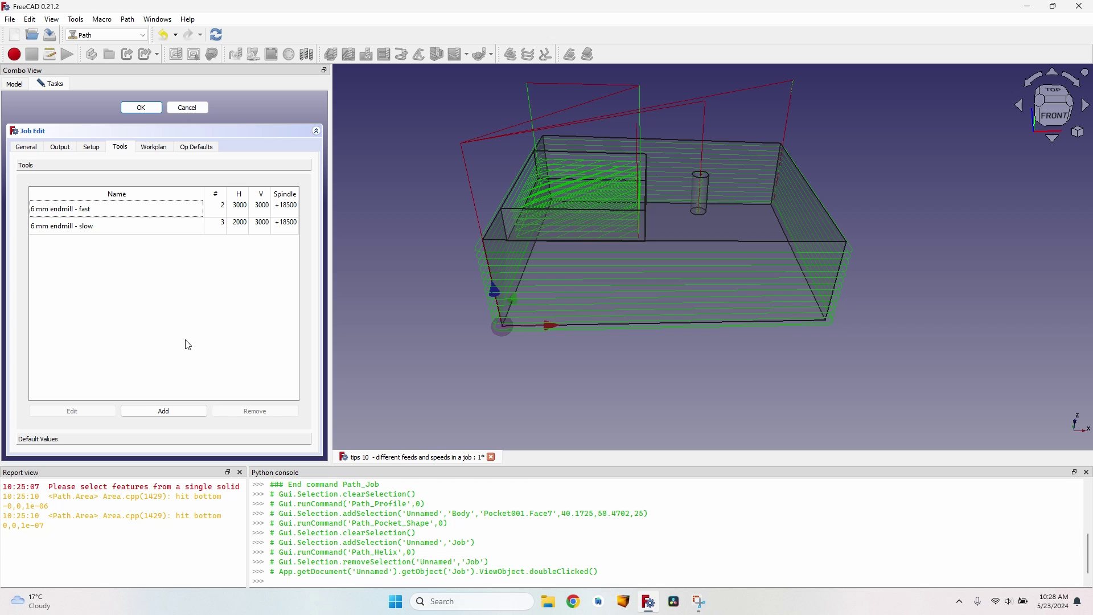
Add a third 6 mm endmill.fctb controller and name it '6 mm endmill - very slow'
click(178, 410)
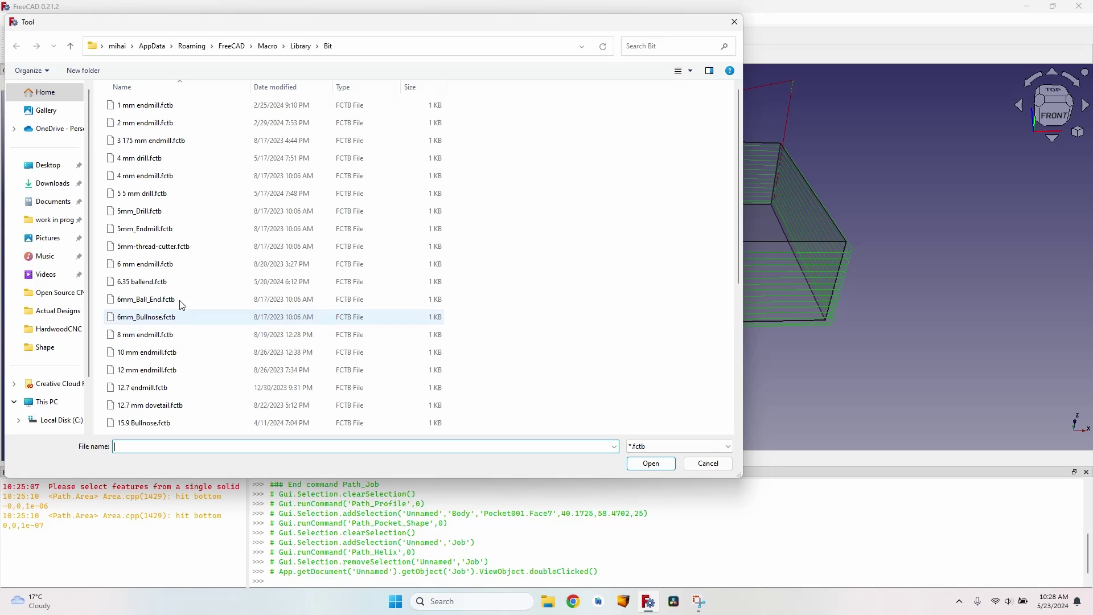
double_click(165, 264)
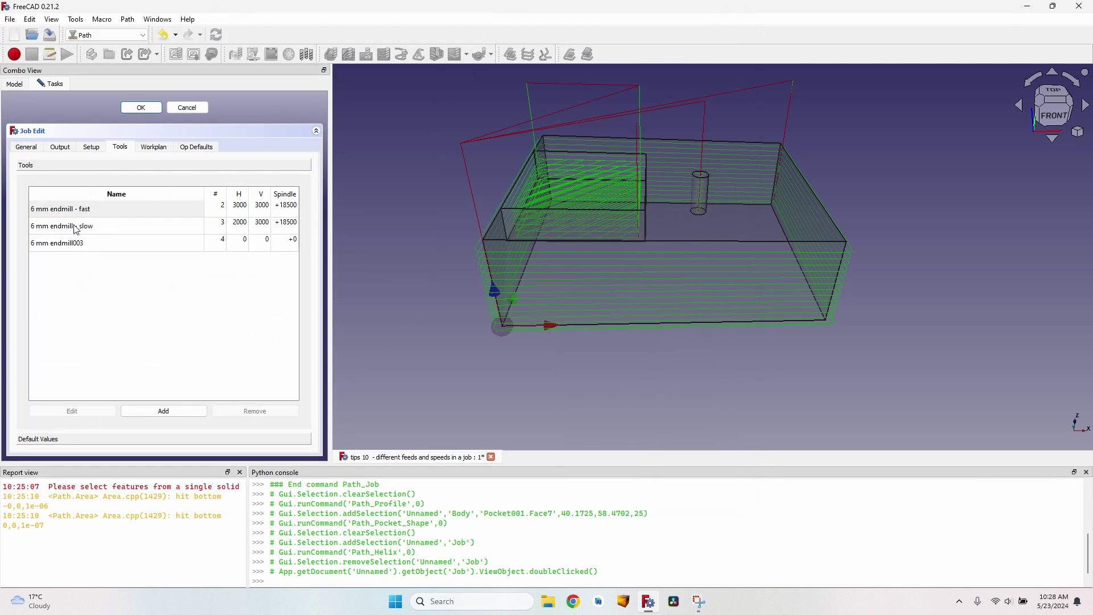
click(151, 244)
double_click(142, 253)
key(BackSpace)
key(BackSpace)
key(BackSpace)
text(- very slow)
key(Return)
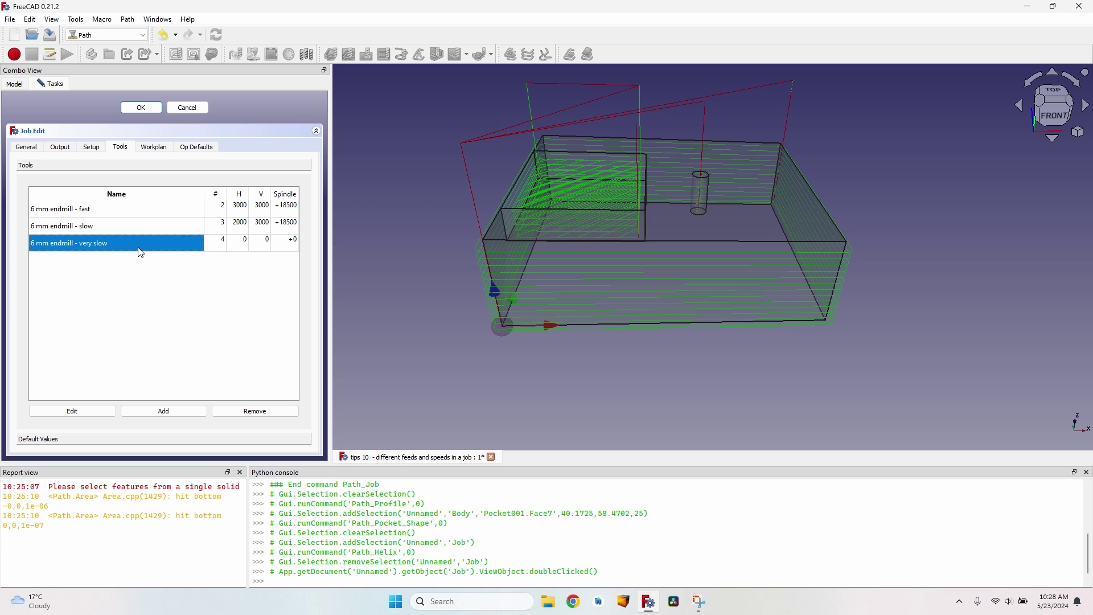
Set the very slow tool's H and V feeds to 800 and begin entering its 12500 spindle speed
double_click(239, 243)
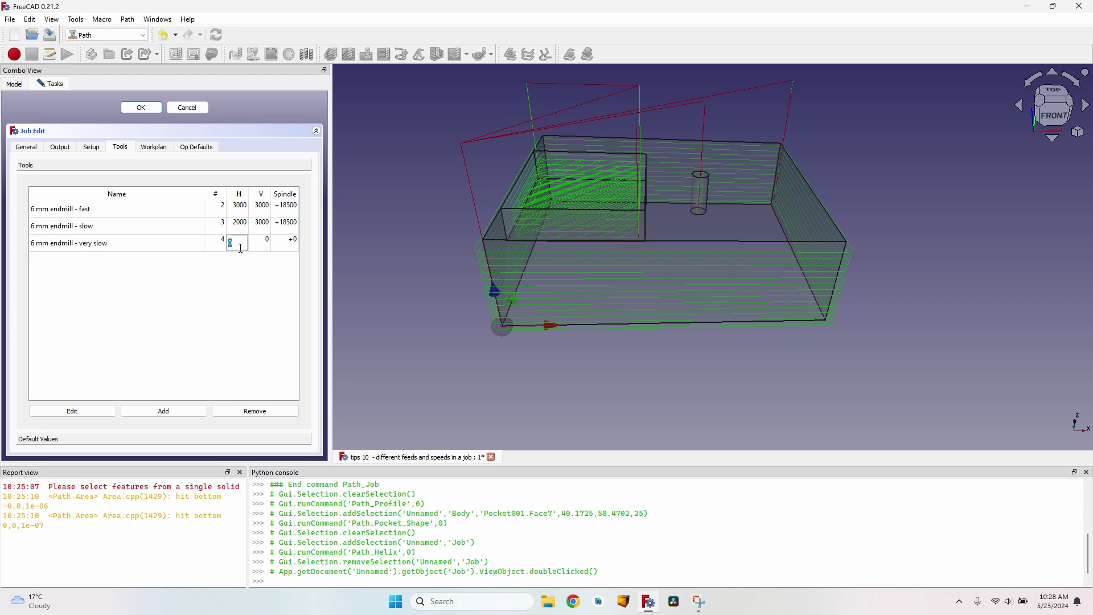
text(800)
key(Tab)
text(800)
key(Tab)
text(18500)
key(Home)
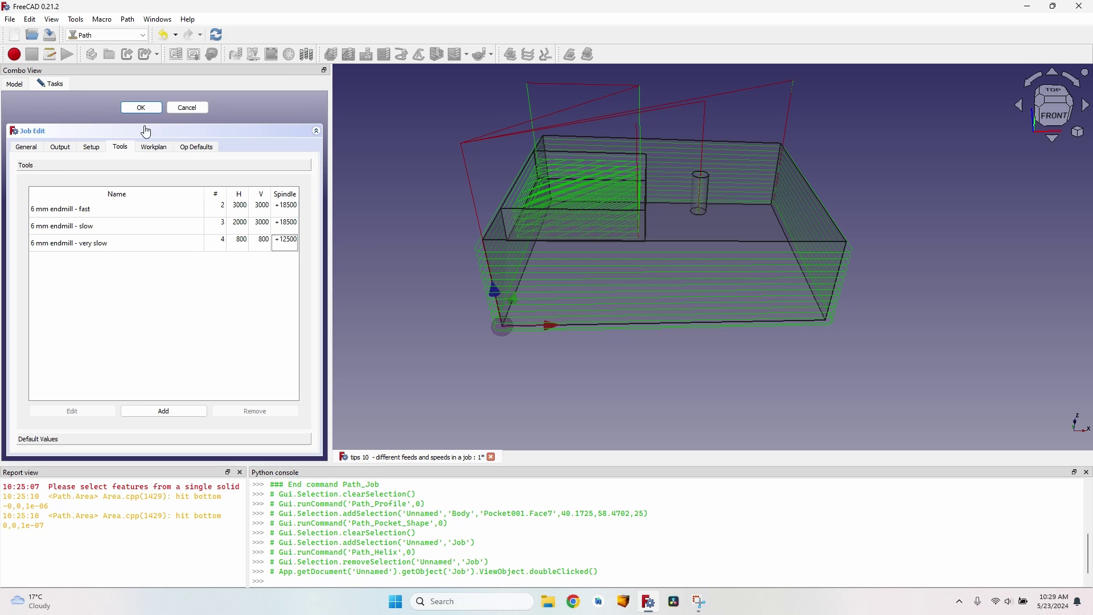
Save the tool changes and switch the Helix operation to the '6 mm endmill - very slow' controller
click(141, 108)
click(30, 175)
double_click(88, 208)
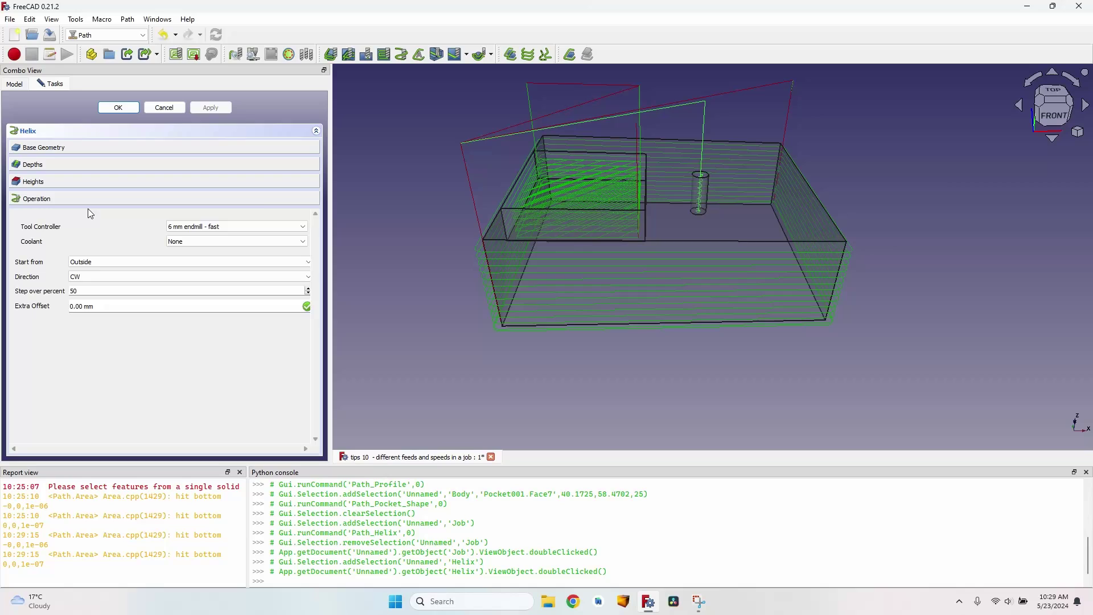
click(176, 227)
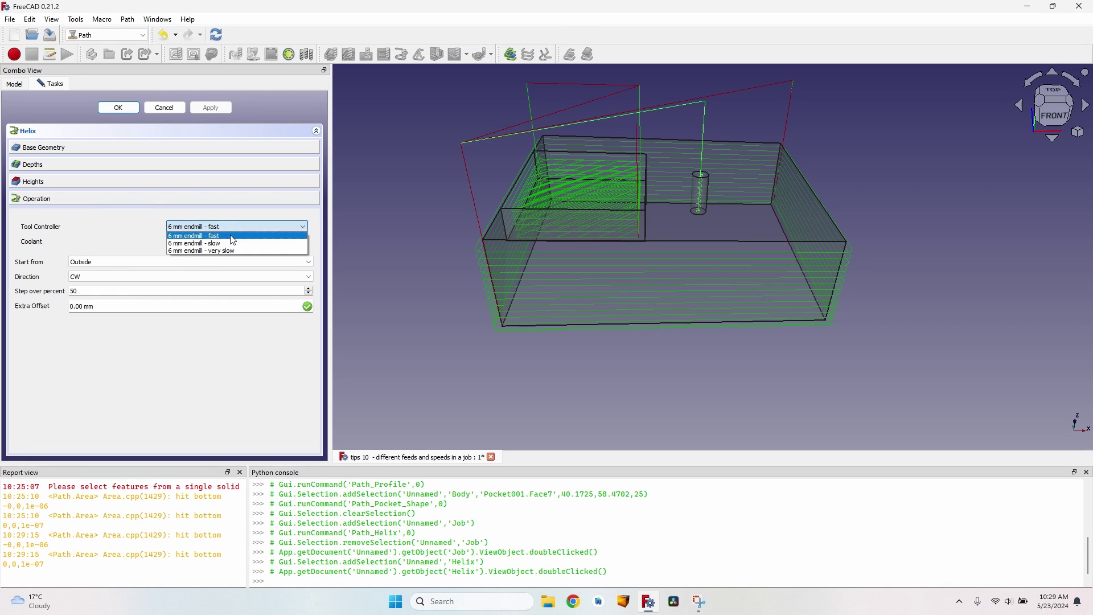
click(192, 251)
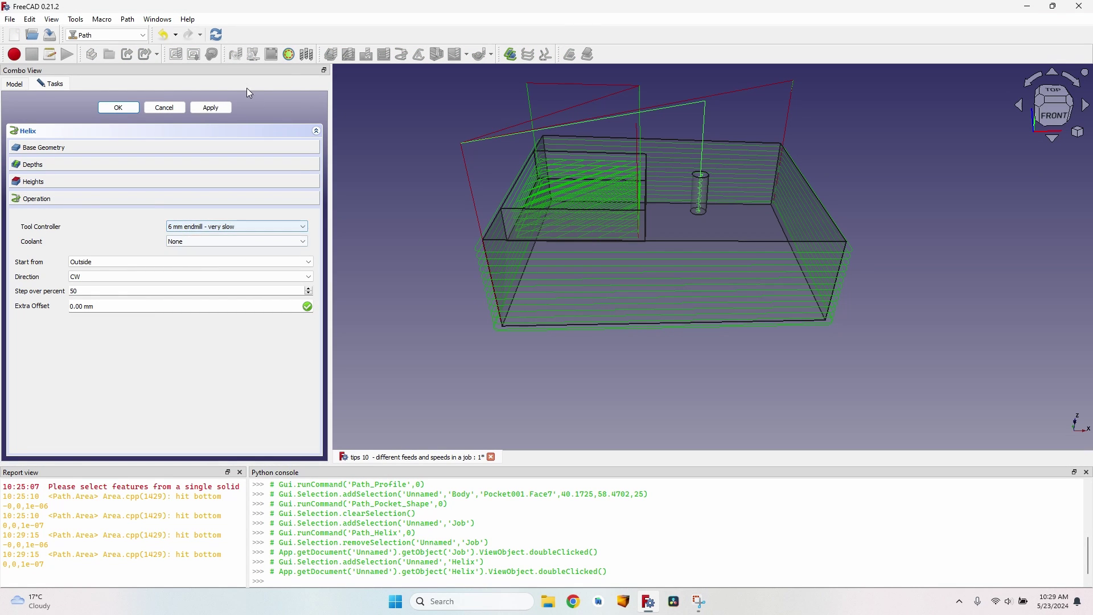
click(214, 109)
click(120, 109)
click(131, 186)
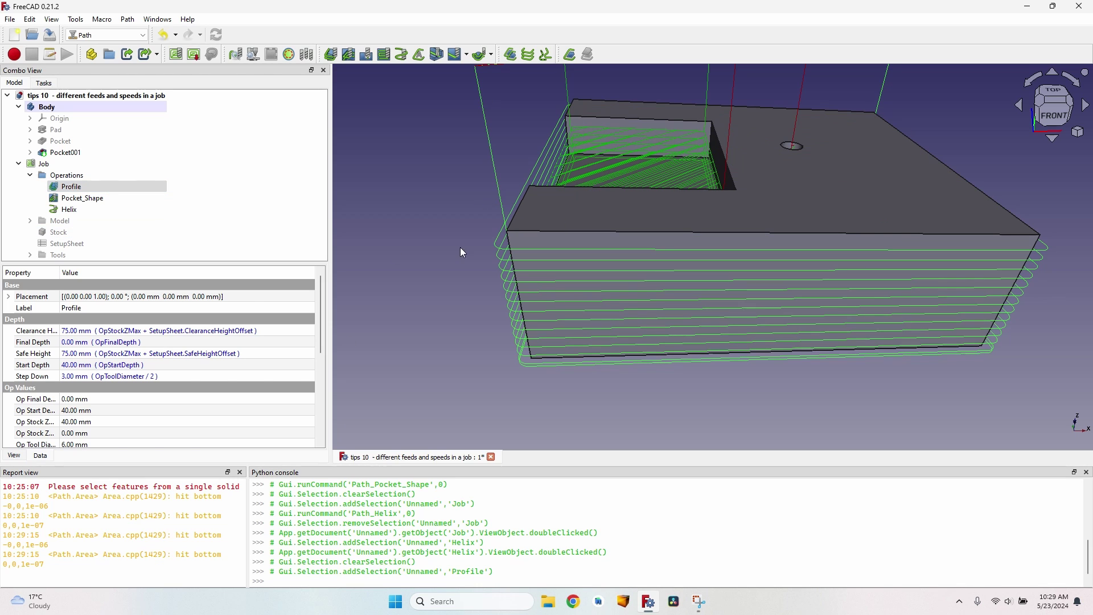
Set the Profile operation's Extra Offset to 0.10 mm and apply it
double_click(102, 189)
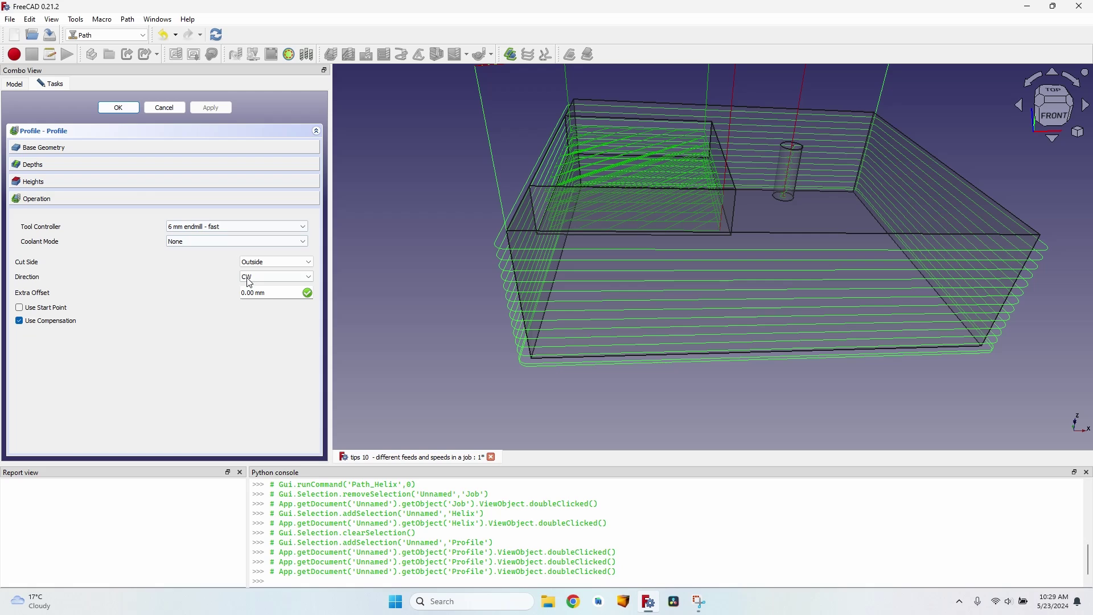
click(253, 295)
key(BackSpace)
text(1)
click(212, 111)
click(120, 107)
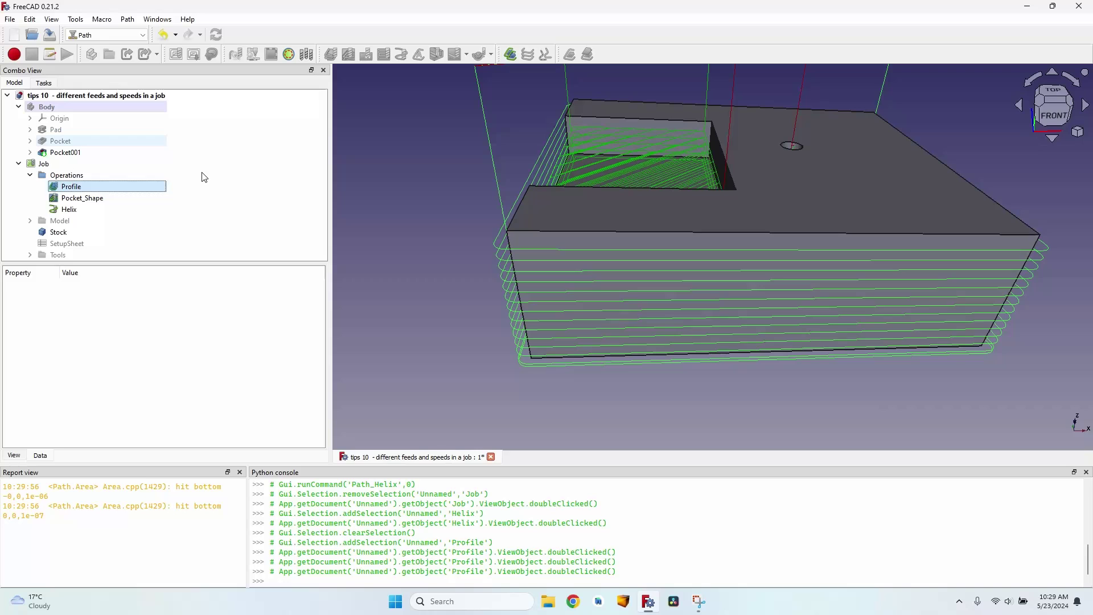
Copy the Profile operation as Profile001 and change its Step Down formula to 40
click(511, 55)
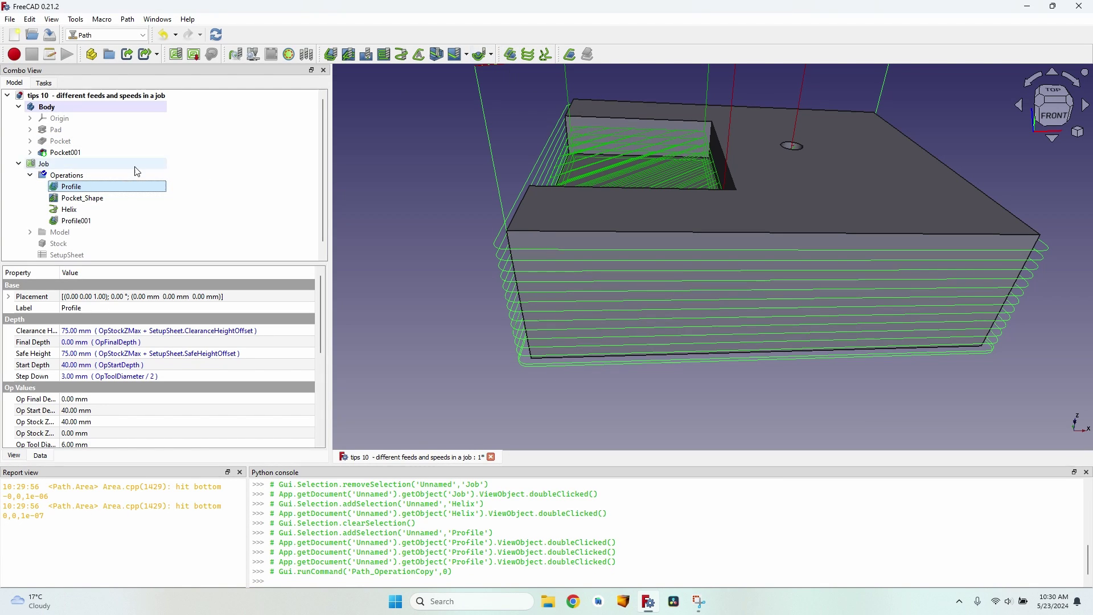
double_click(71, 220)
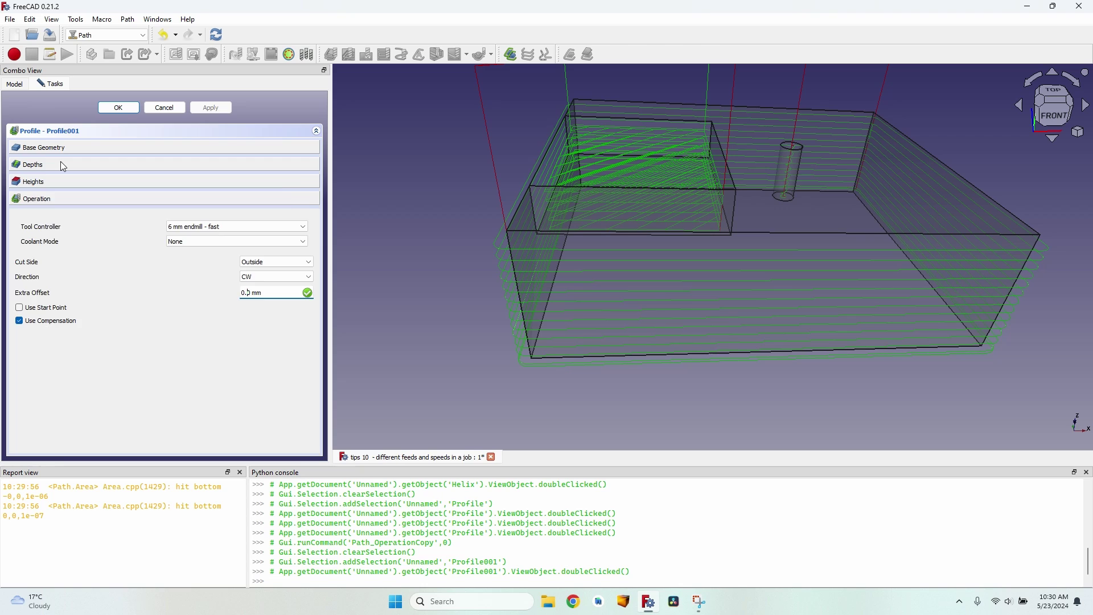
click(136, 165)
click(285, 234)
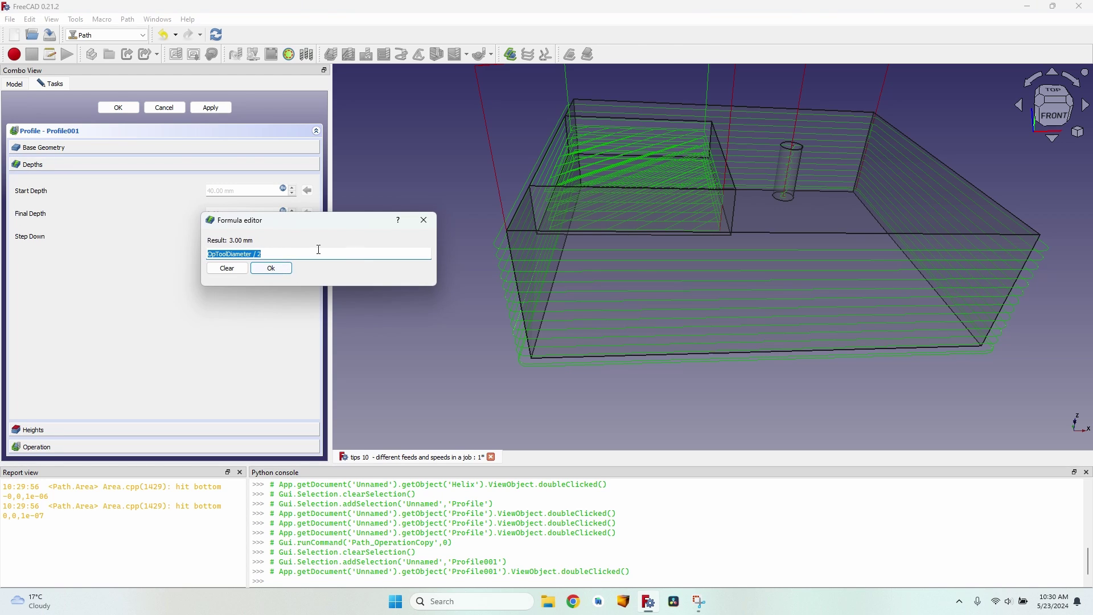
drag(291, 222, 277, 267)
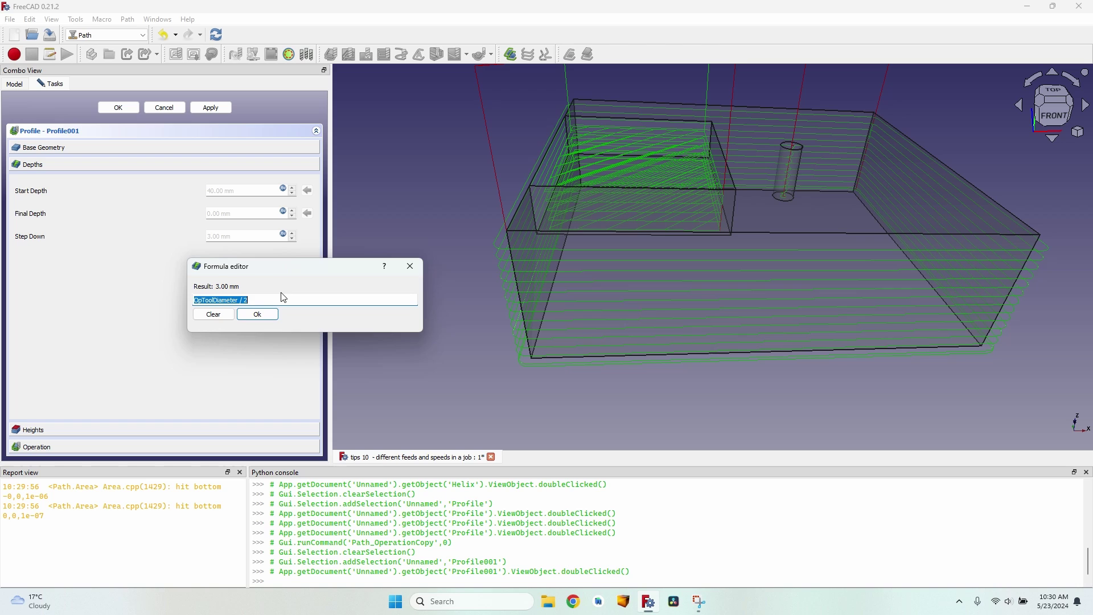
text(40)
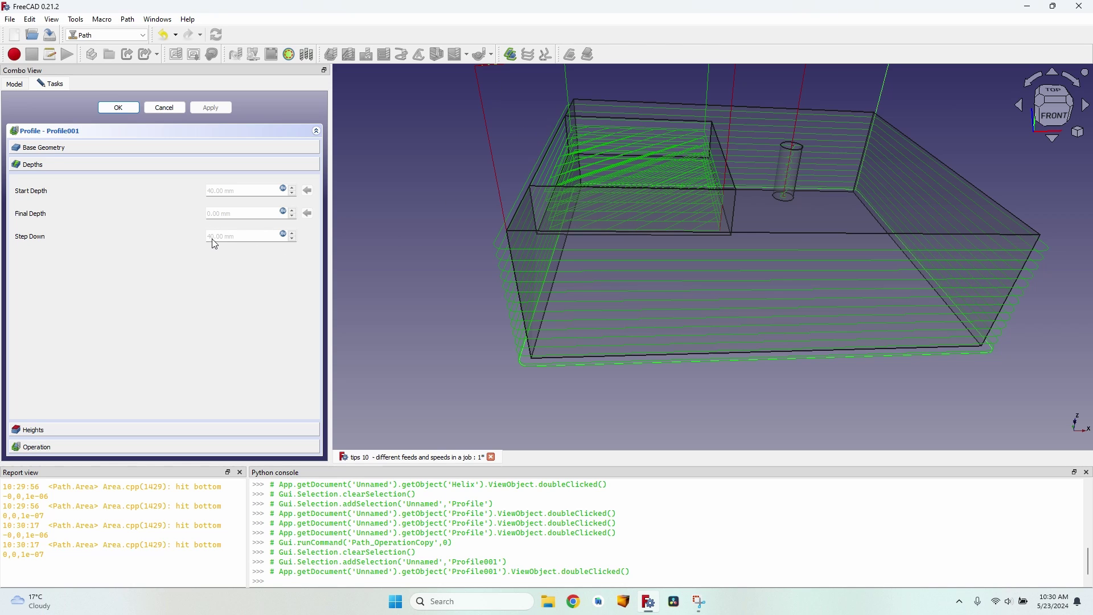
In the job's Workplan, move Profile001 up two places so it runs right after Profile
mouse_move(216, 246)
click(118, 108)
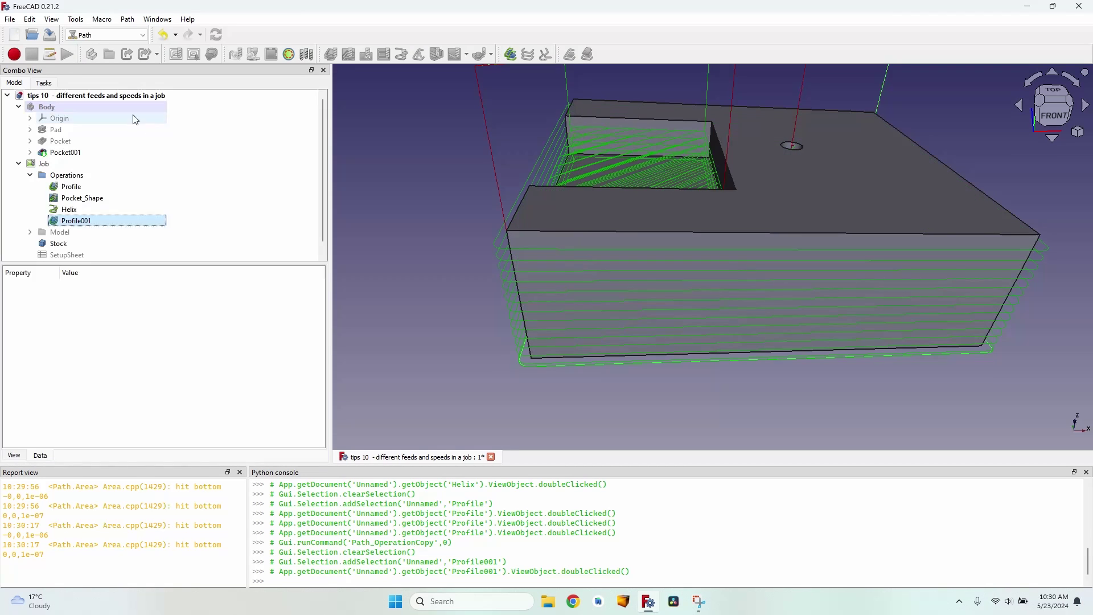
click(94, 186)
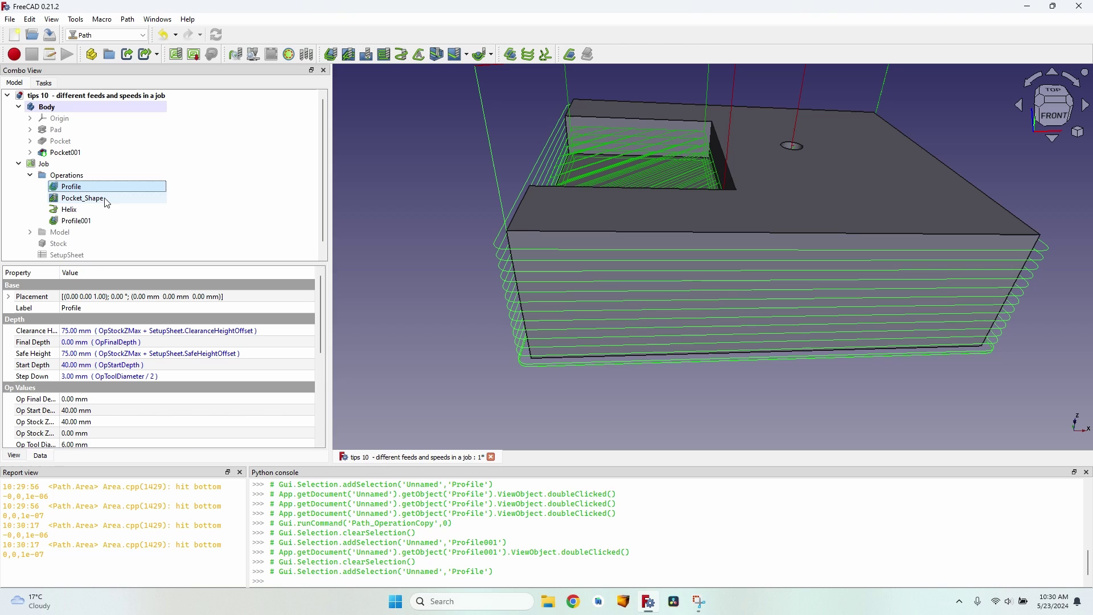
double_click(81, 165)
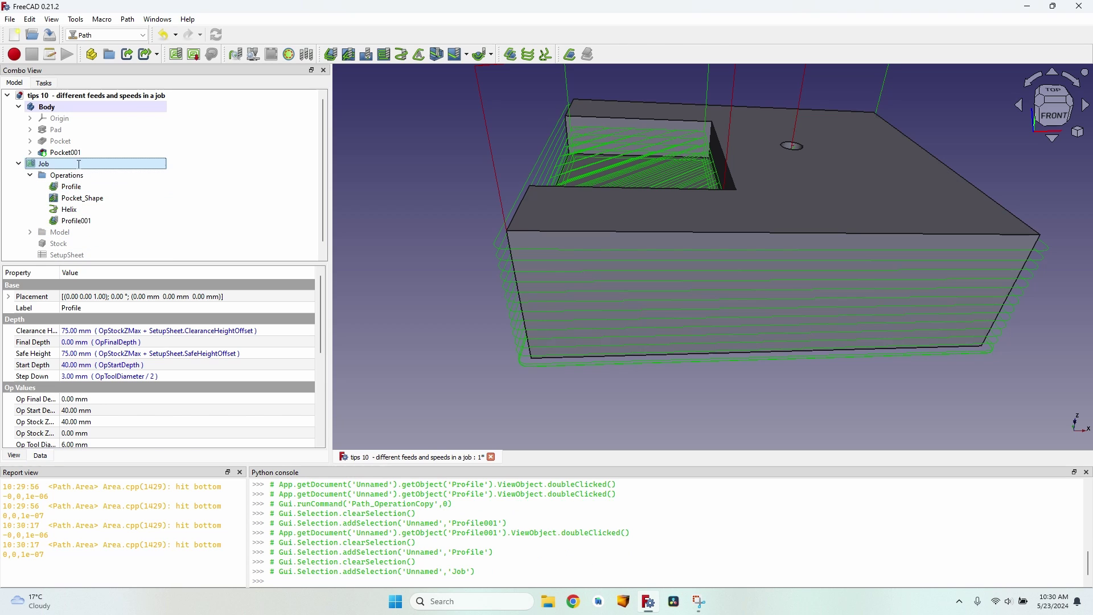
click(154, 147)
click(63, 195)
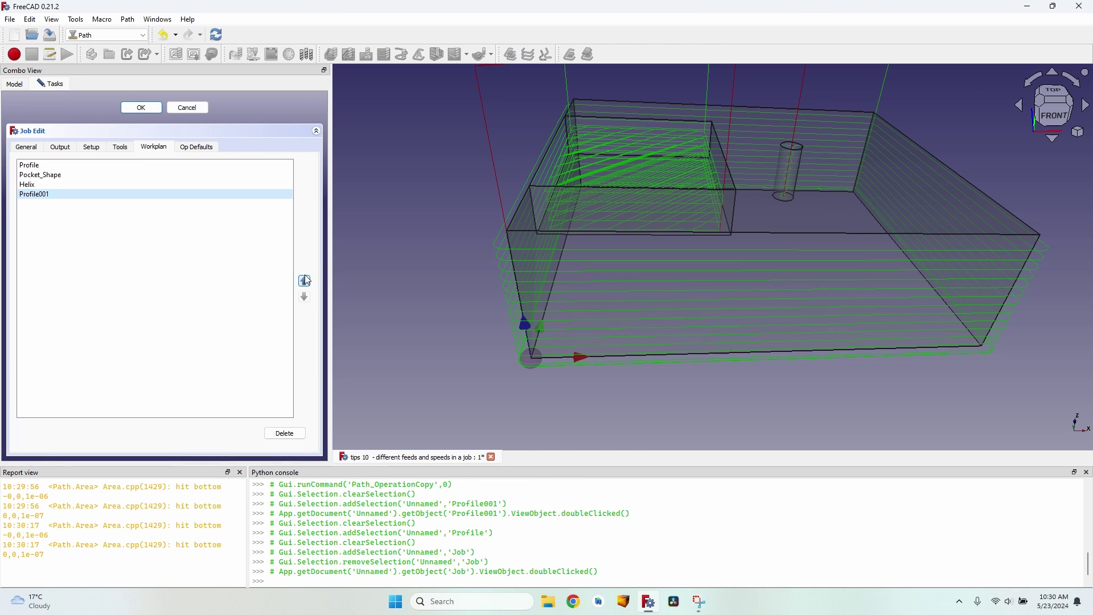
click(305, 281)
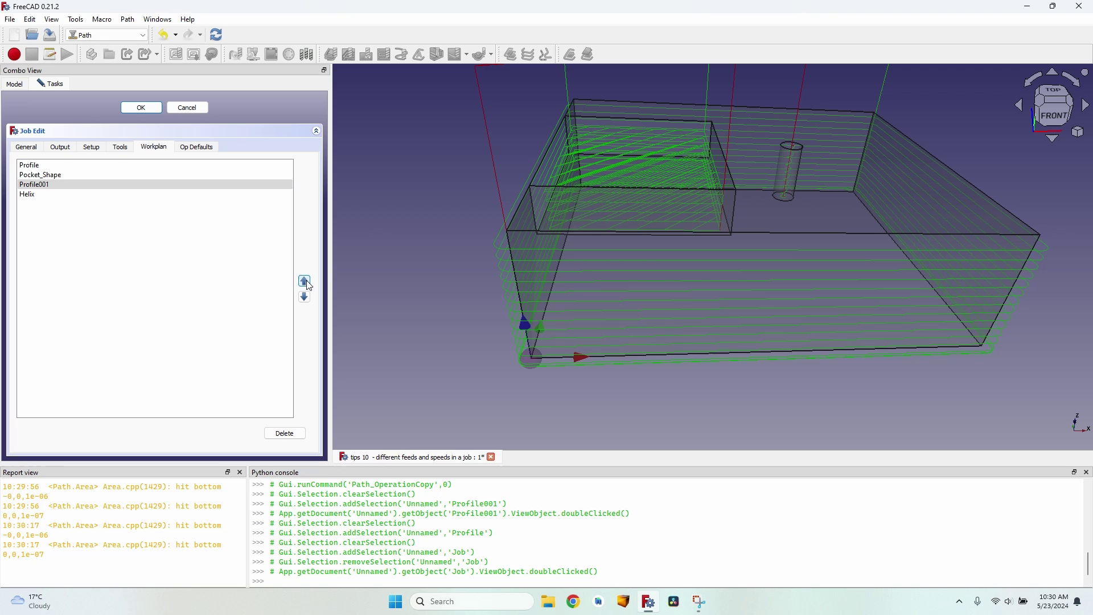
click(305, 280)
click(45, 167)
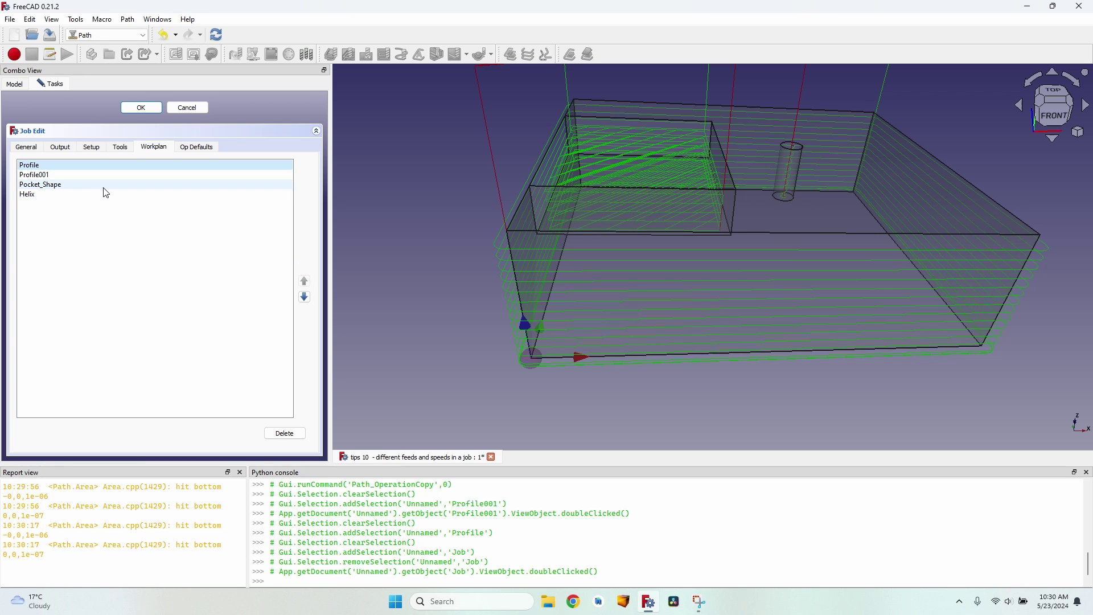
click(141, 107)
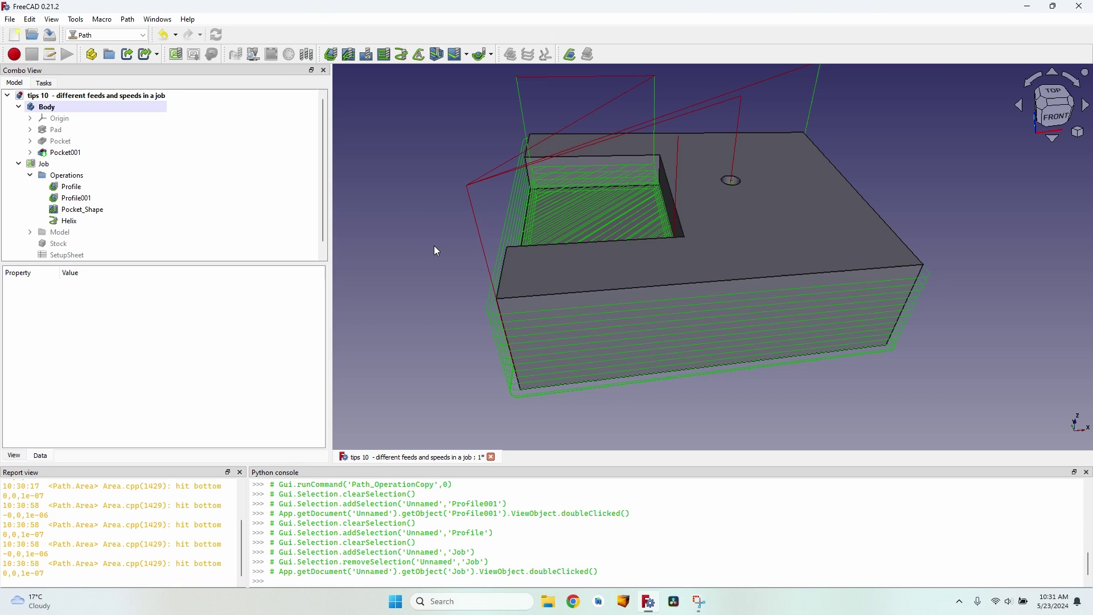
Reopen the Job and review its fast, slow and very slow 6 mm endmill tool controllers
double_click(62, 168)
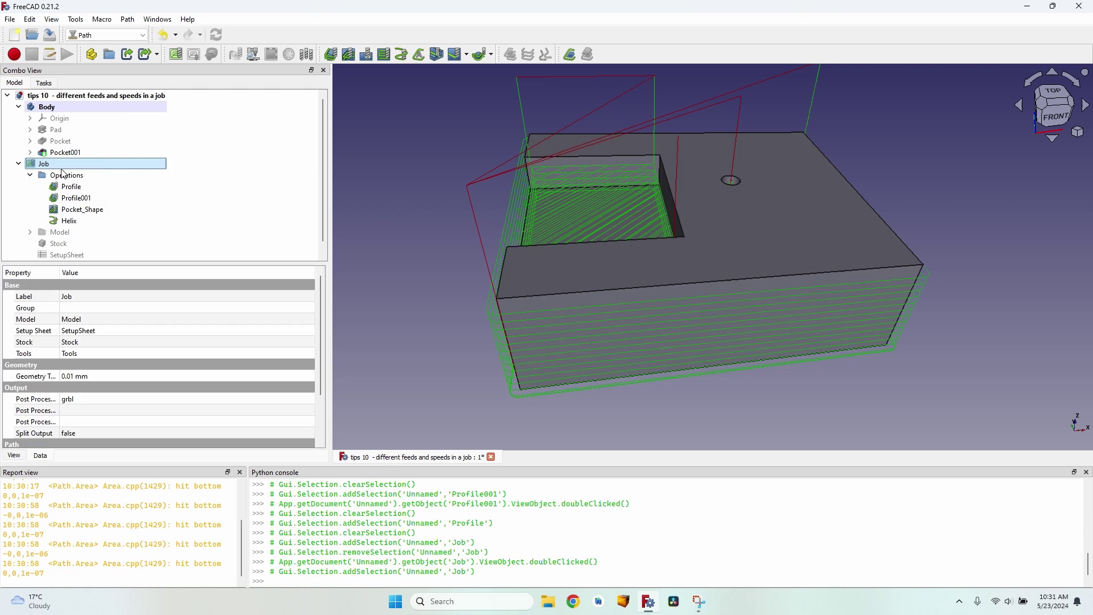
click(121, 149)
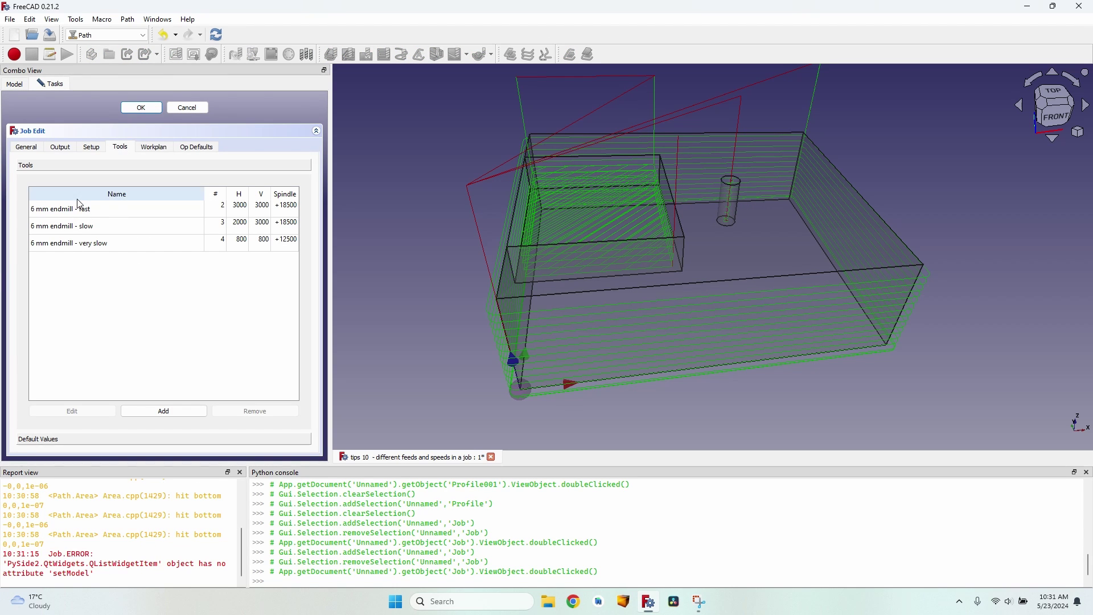